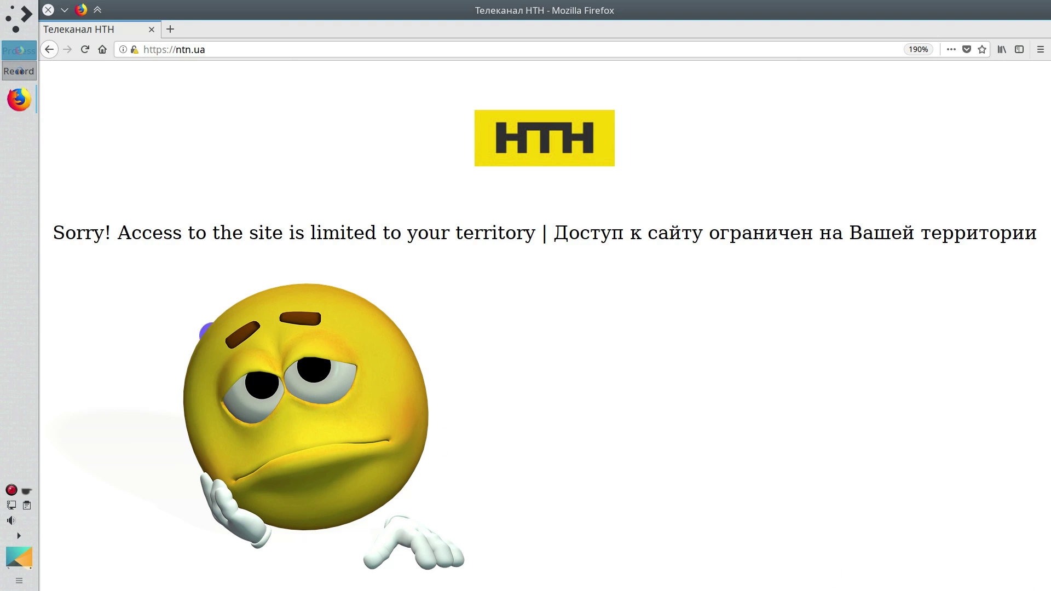
- Highlight the English access-restriction message on the blocked ntn.ua page
{"action": "left_click_drag", "start_coordinate": [55, 234], "coordinate": [535, 233]}
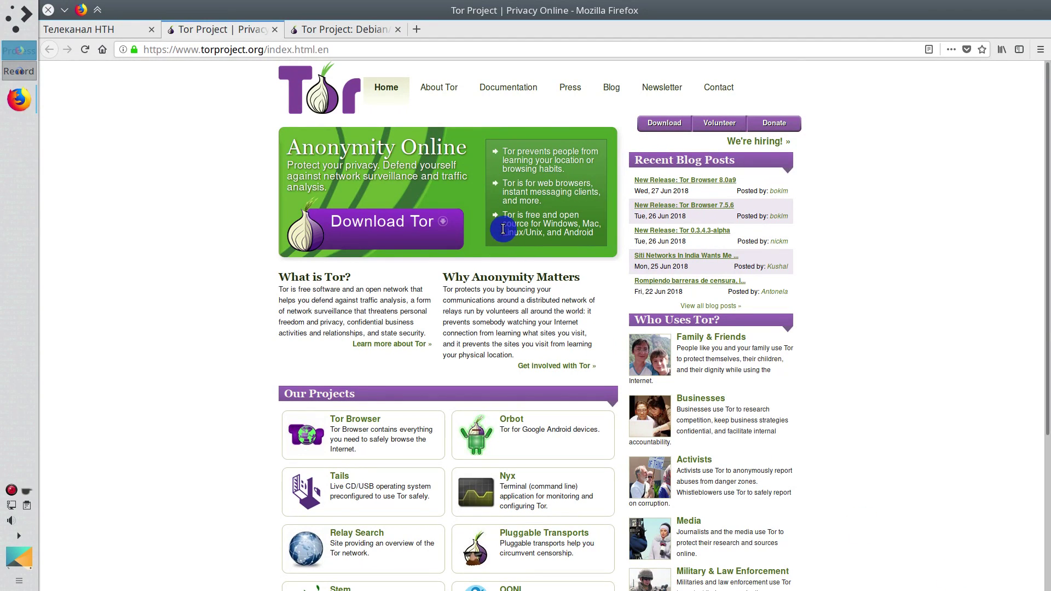
- Highlight the Linux/Unix banner text, then switch to the Debian/Ubuntu instructions tab
{"action": "left_click_drag", "start_coordinate": [502, 232], "coordinate": [542, 232]}
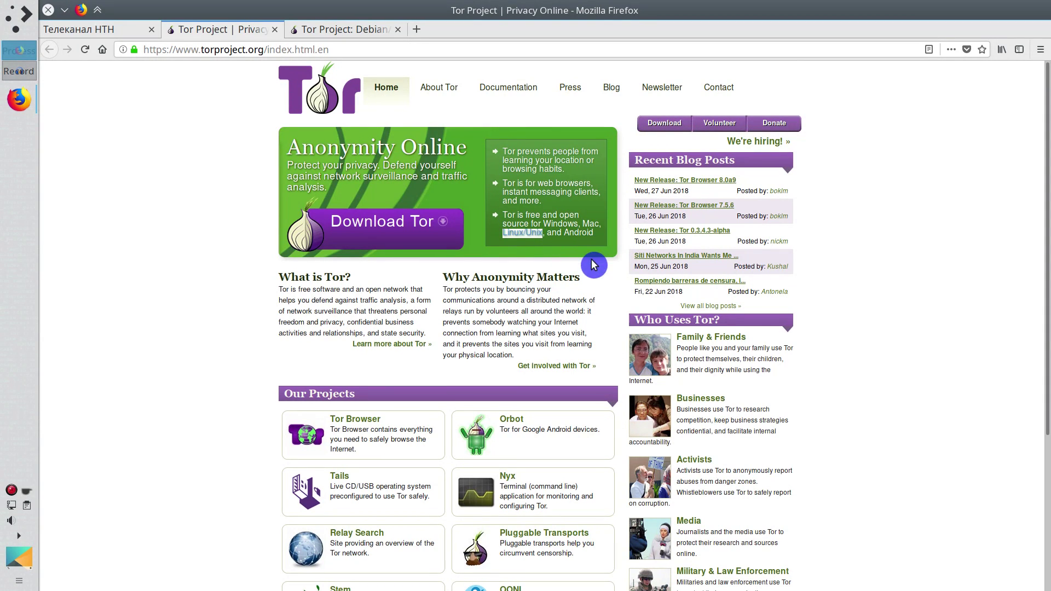
{"action": "left_click", "coordinate": [355, 30]}
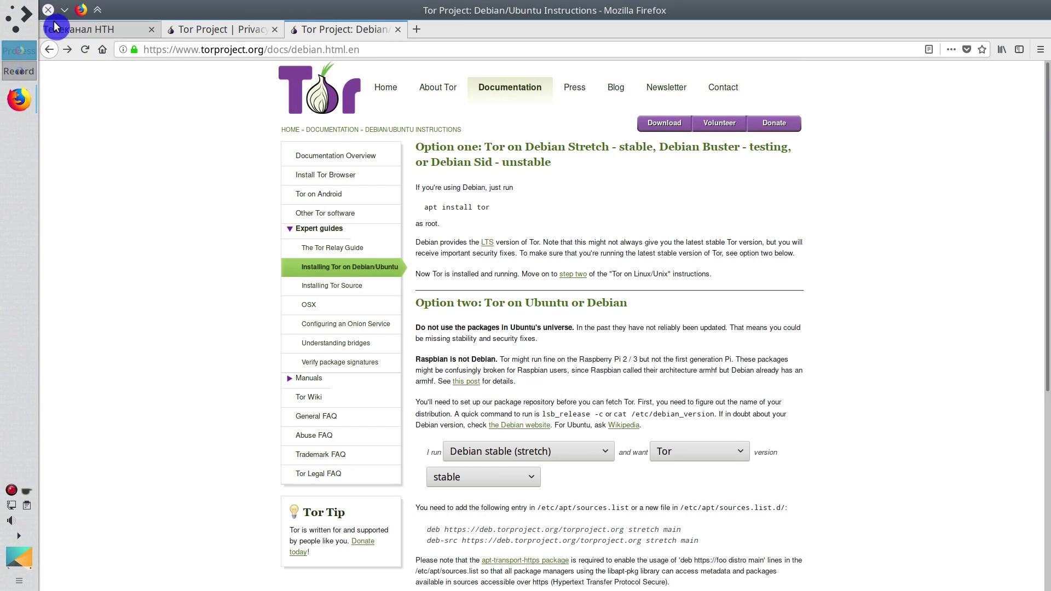
- Launch Tor Browser from the application launcher by searching 'tor'
{"action": "left_click", "coordinate": [22, 18]}
{"action": "type", "text": "tor"}
{"action": "key", "text": "Down"}
{"action": "key", "text": "Return"}
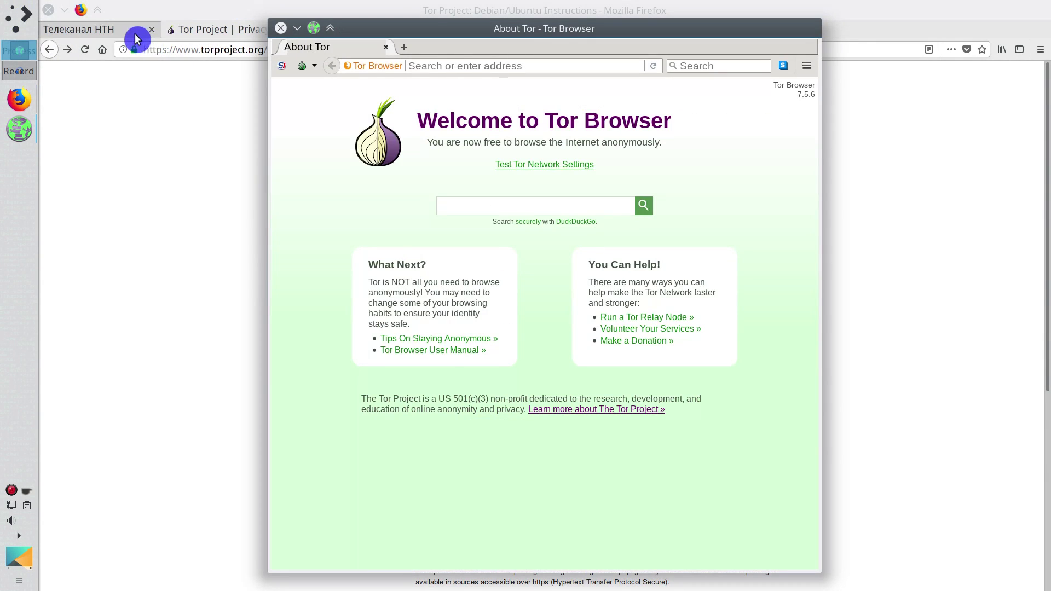
- Copy the ntn.ua address from Firefox, load it in Tor Browser, and highlight the restriction message
{"action": "left_click", "coordinate": [133, 33]}
{"action": "left_click", "coordinate": [189, 49]}
{"action": "left_click", "coordinate": [20, 129]}
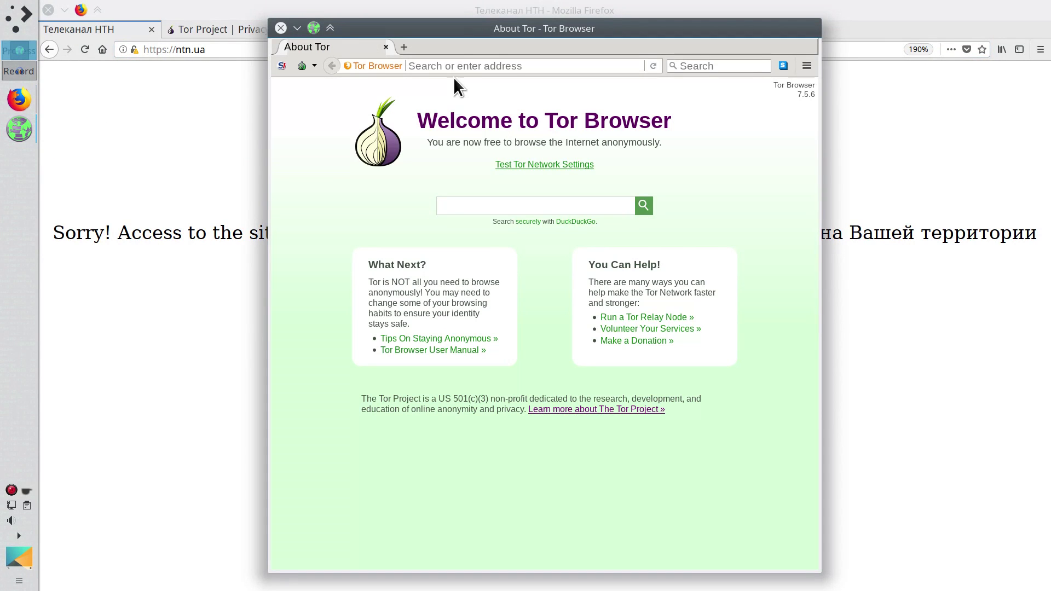
{"action": "left_click", "coordinate": [457, 66]}
{"action": "type", "text": "https://ntn.ua/"}
{"action": "key", "text": "Return"}
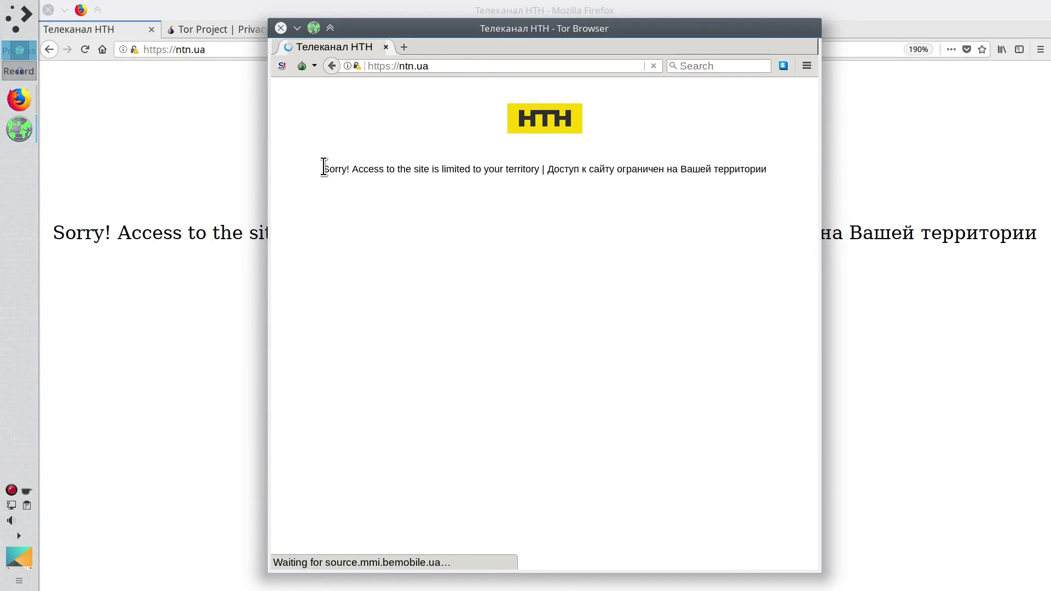
{"action": "left_click_drag", "start_coordinate": [322, 168], "coordinate": [540, 170]}
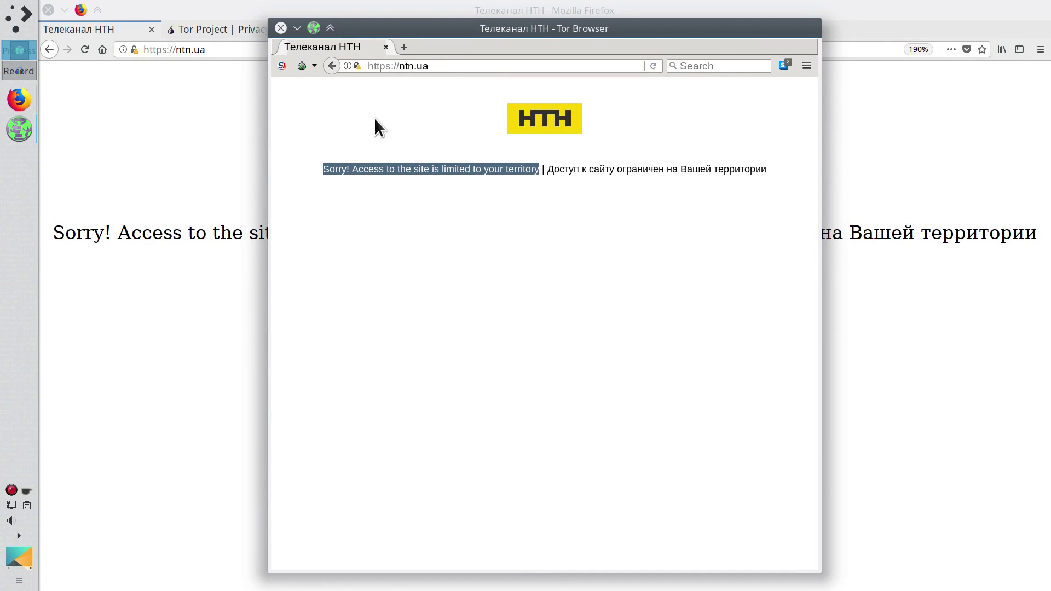
- Show the Tor circuit for ntn.ua, which exits through Seychelles
{"action": "left_click", "coordinate": [316, 66]}
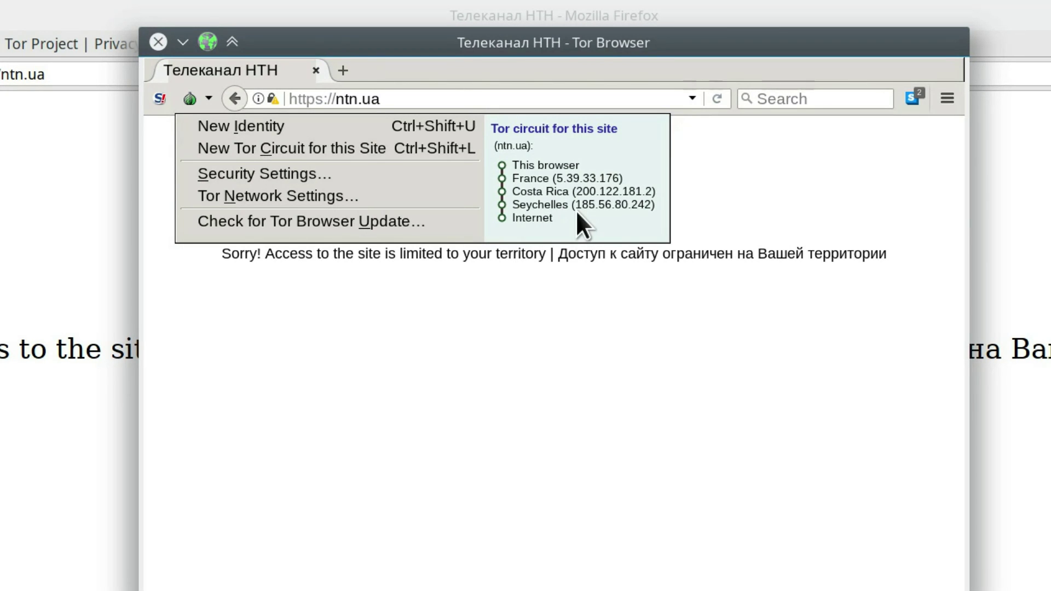
- Close Tor Browser, start the Dolphin file manager, and show hidden files
{"action": "left_click", "coordinate": [158, 42]}
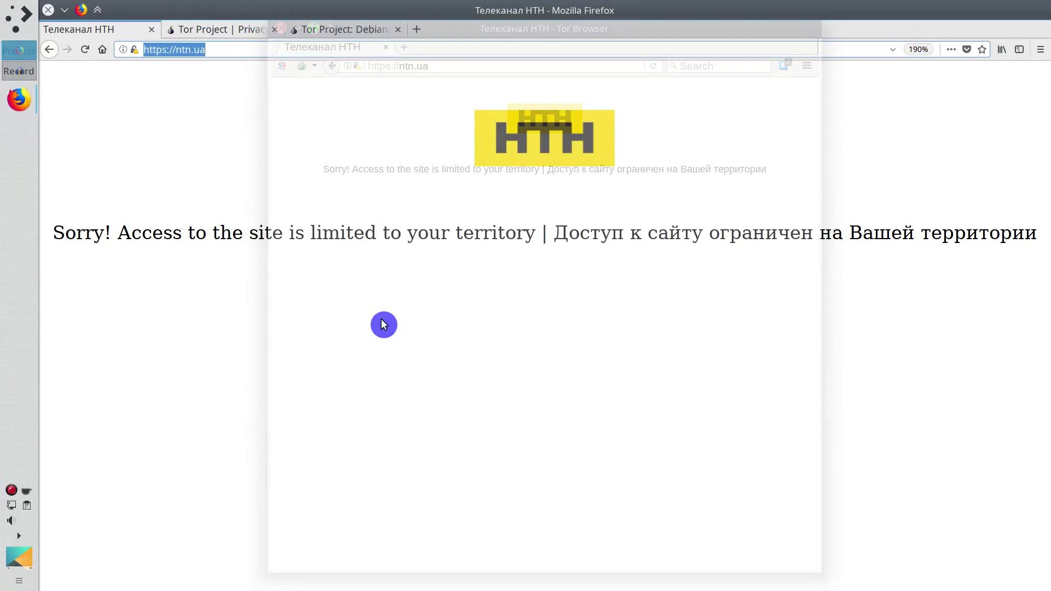
{"action": "left_click", "coordinate": [15, 17]}
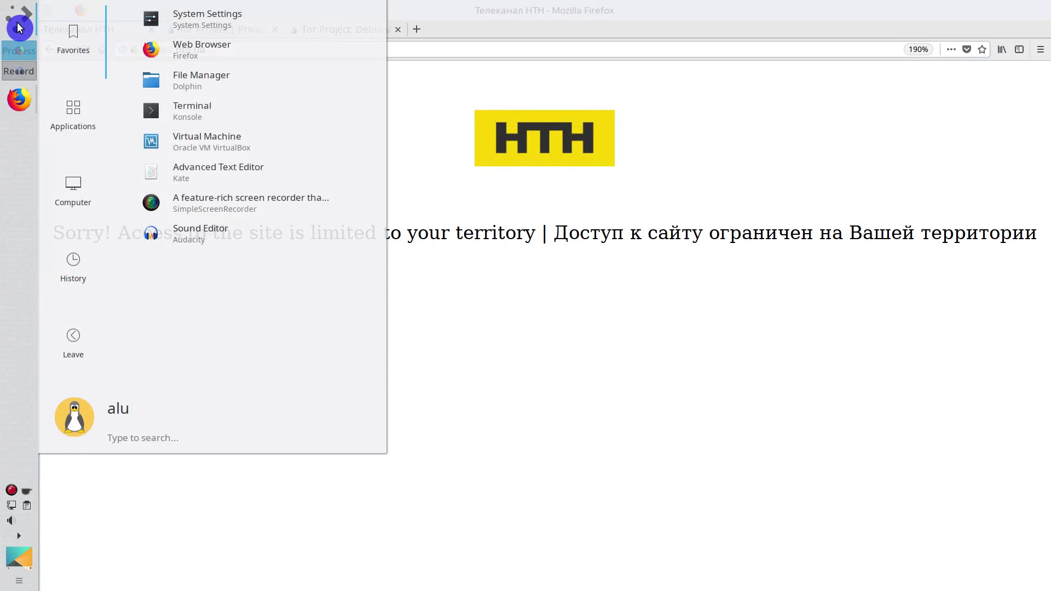
{"action": "left_click", "coordinate": [185, 90]}
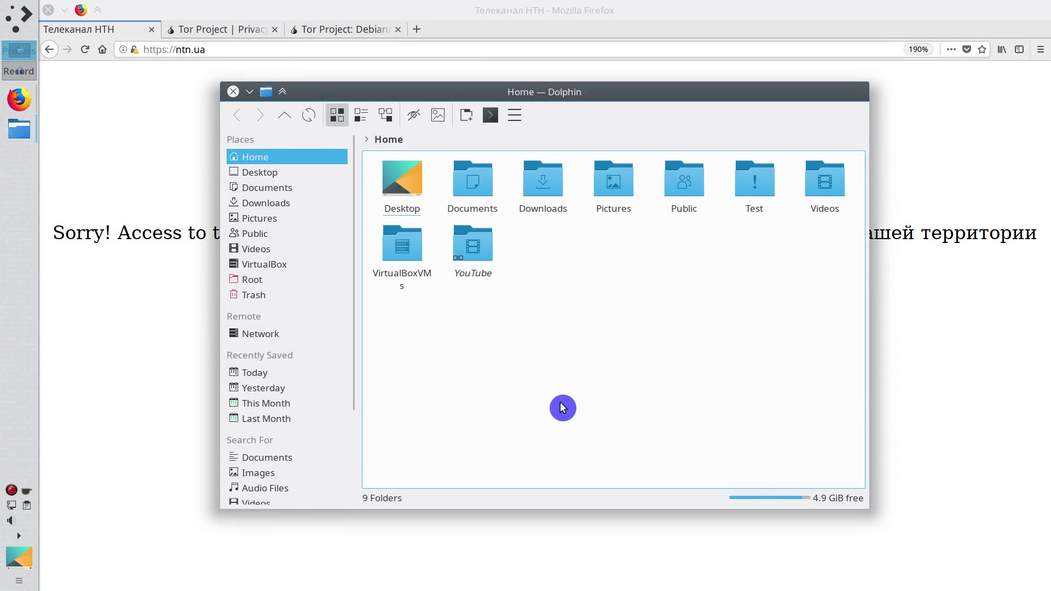
{"action": "left_click", "coordinate": [415, 116]}
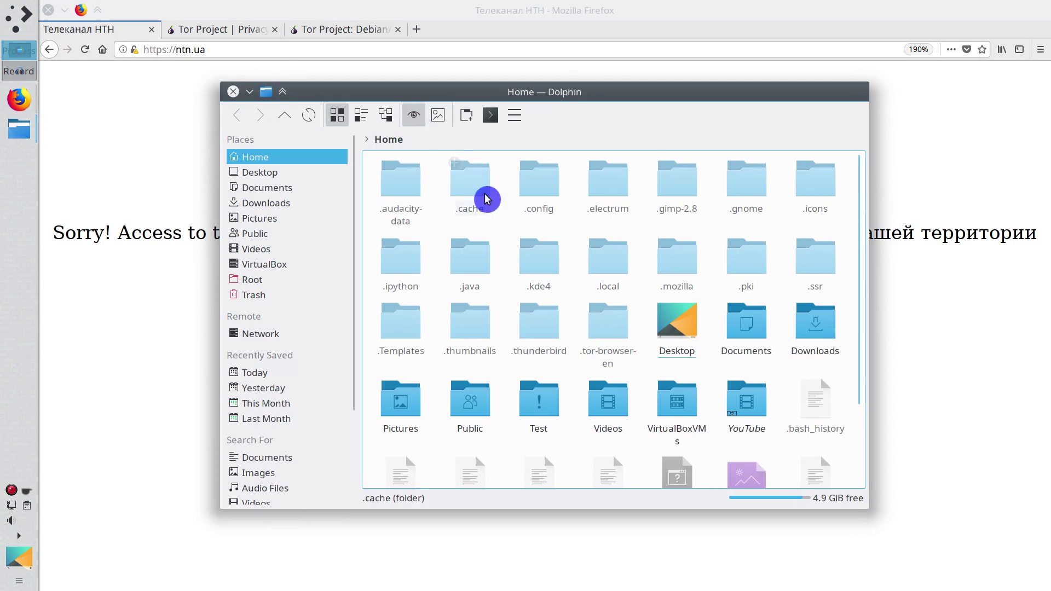
- Browse into .tor-browser-en/INSTALL/Browser/TorBrowser/Data/Tor and select the torrc file
{"action": "left_click", "coordinate": [605, 335]}
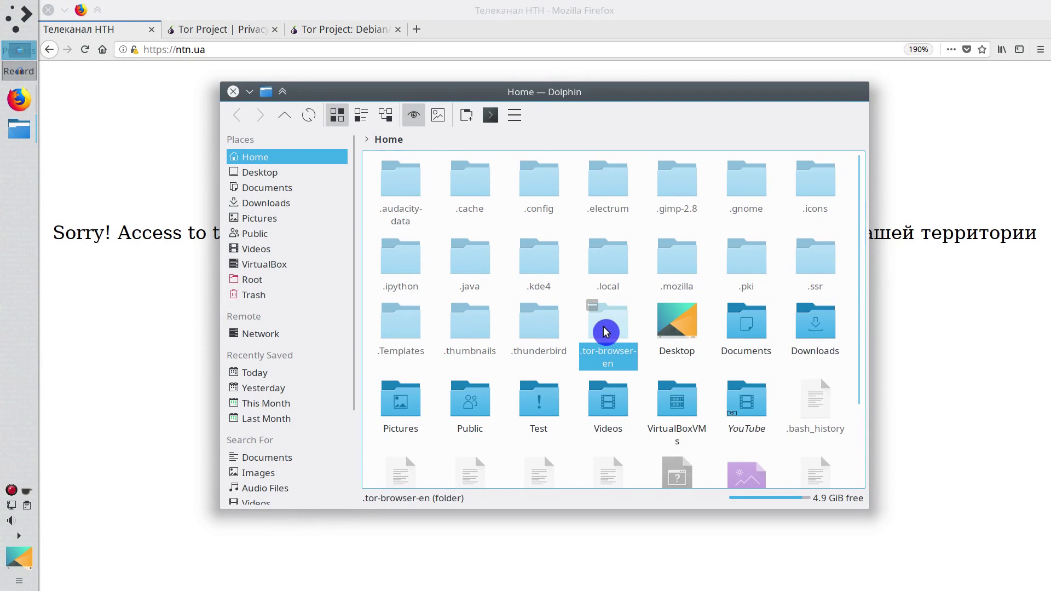
{"action": "double_click", "coordinate": [605, 335]}
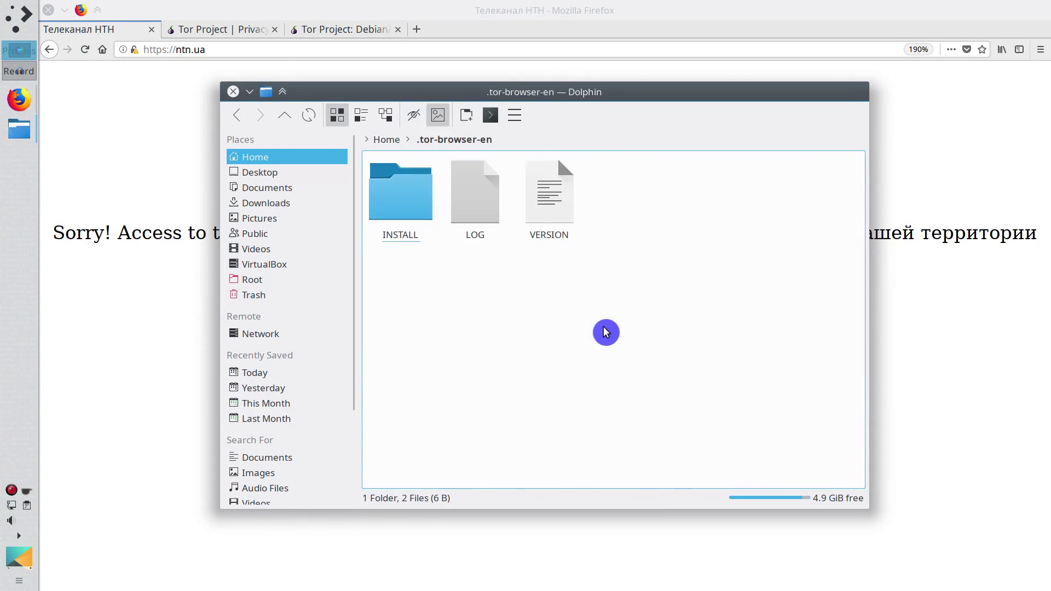
{"action": "double_click", "coordinate": [399, 203]}
{"action": "double_click", "coordinate": [400, 203]}
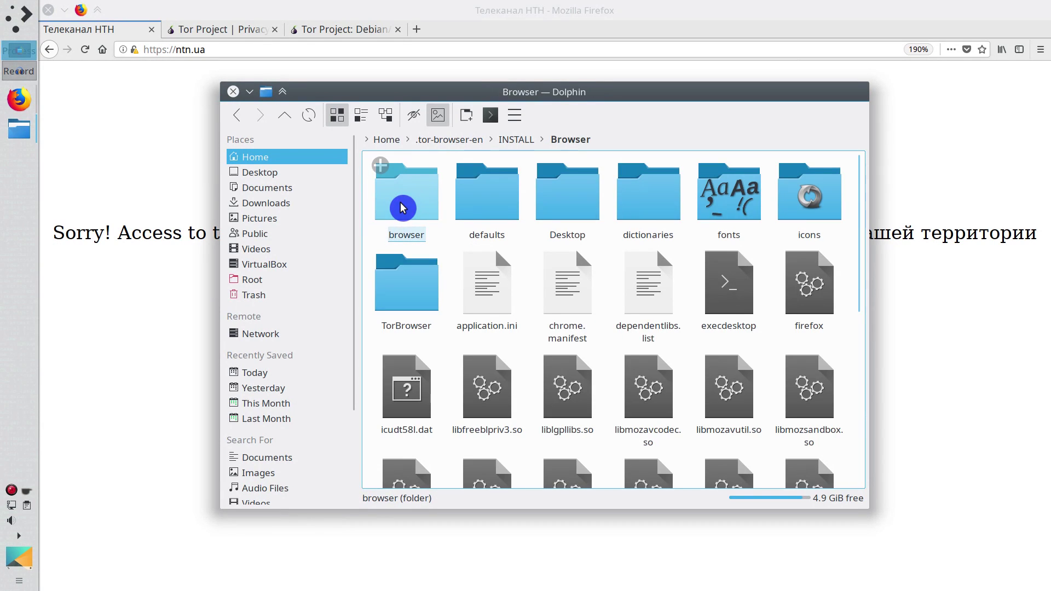
{"action": "double_click", "coordinate": [411, 297]}
{"action": "double_click", "coordinate": [407, 212]}
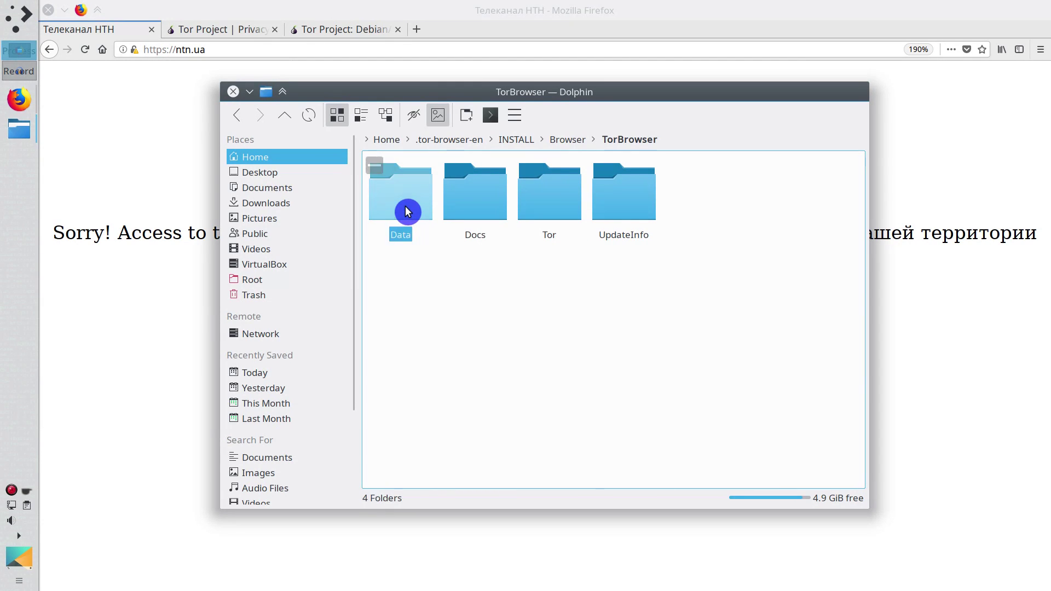
{"action": "double_click", "coordinate": [550, 212]}
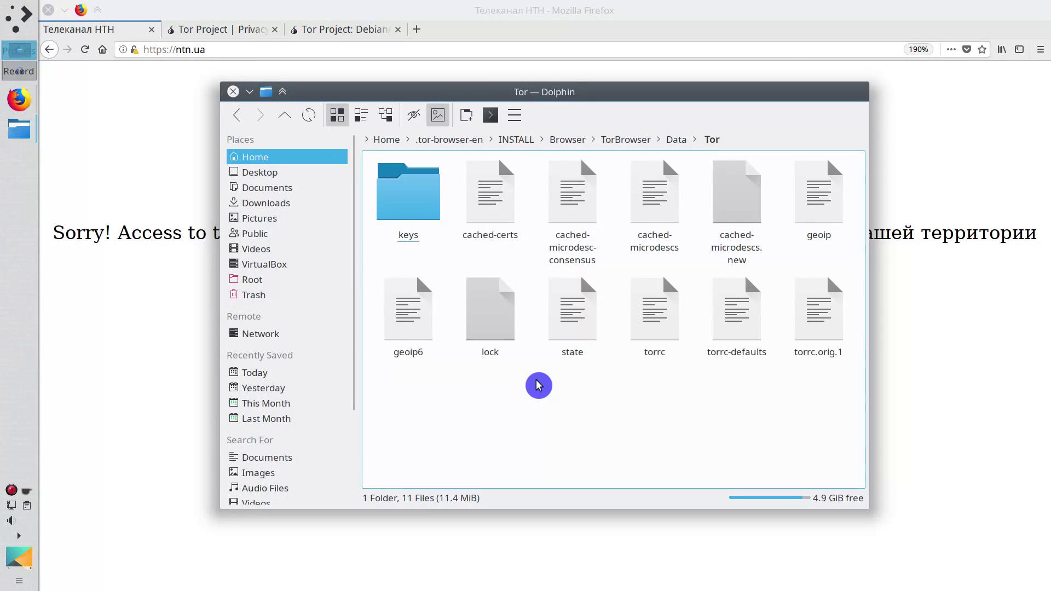
{"action": "left_click", "coordinate": [730, 140]}
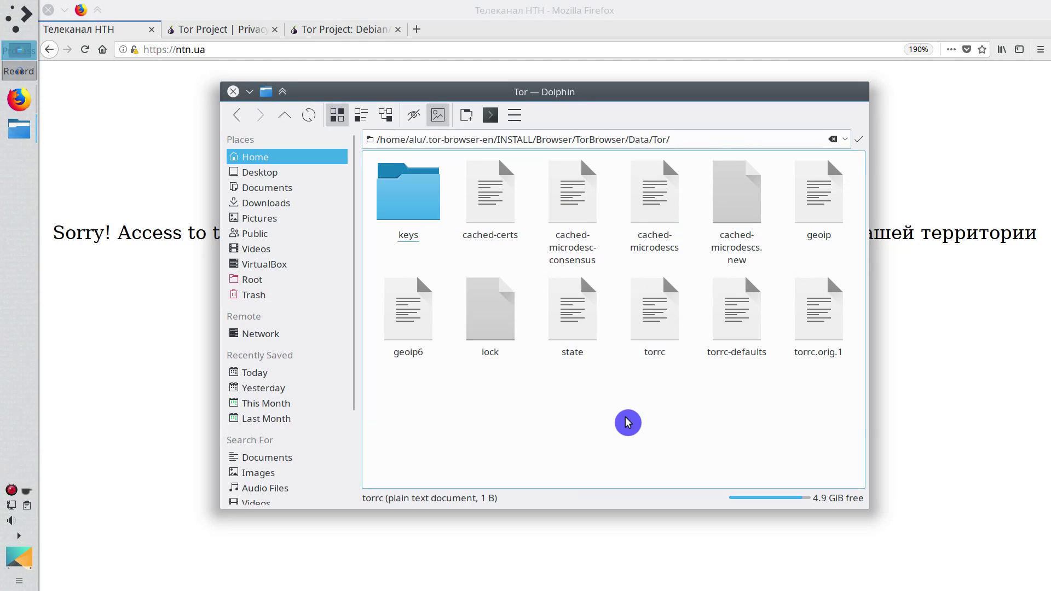
{"action": "left_click", "coordinate": [647, 351]}
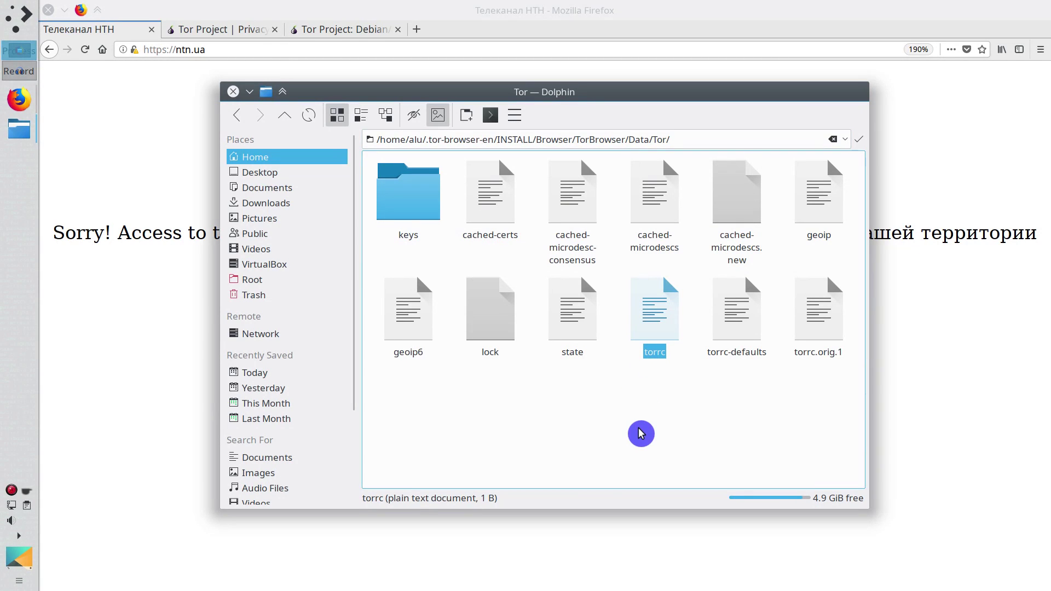
- Open torrc in Kate and centre the editor in a smaller window
{"action": "right_click", "coordinate": [651, 329]}
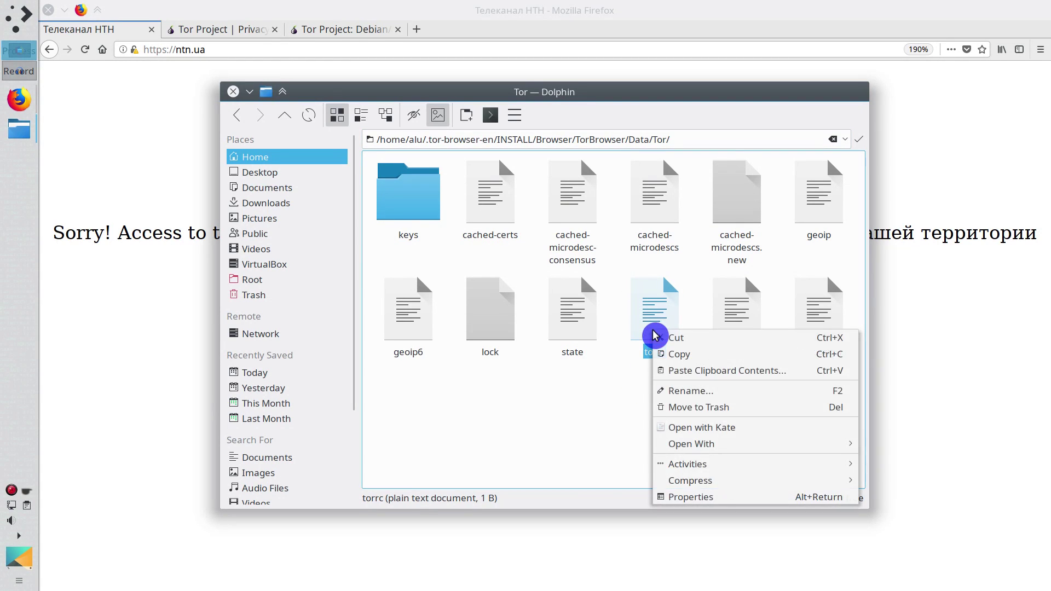
{"action": "left_click", "coordinate": [694, 431]}
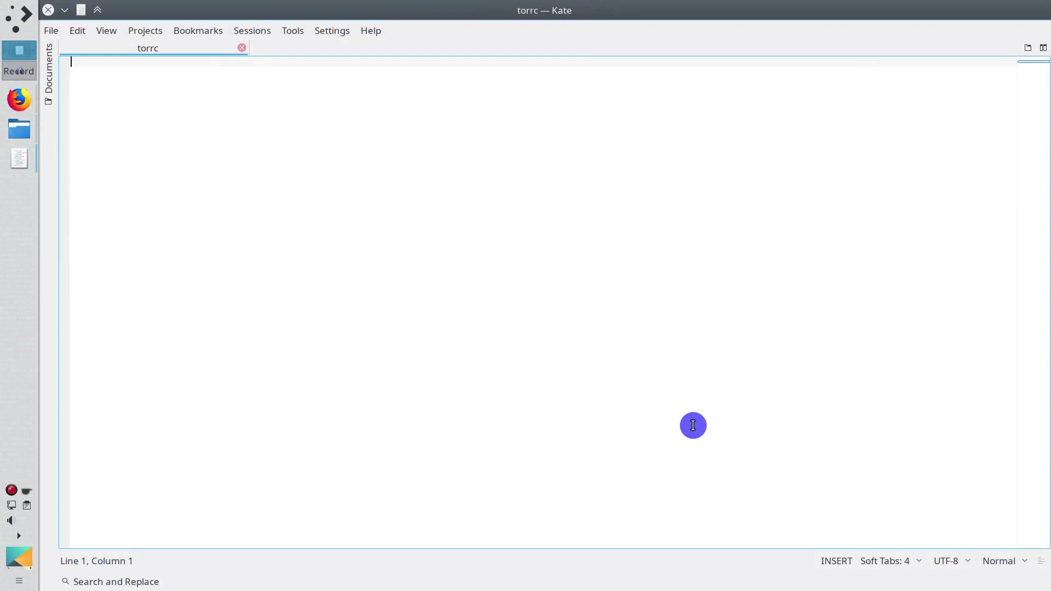
{"action": "double_click", "coordinate": [481, 11]}
{"action": "left_click_drag", "start_coordinate": [430, 16], "coordinate": [607, 108]}
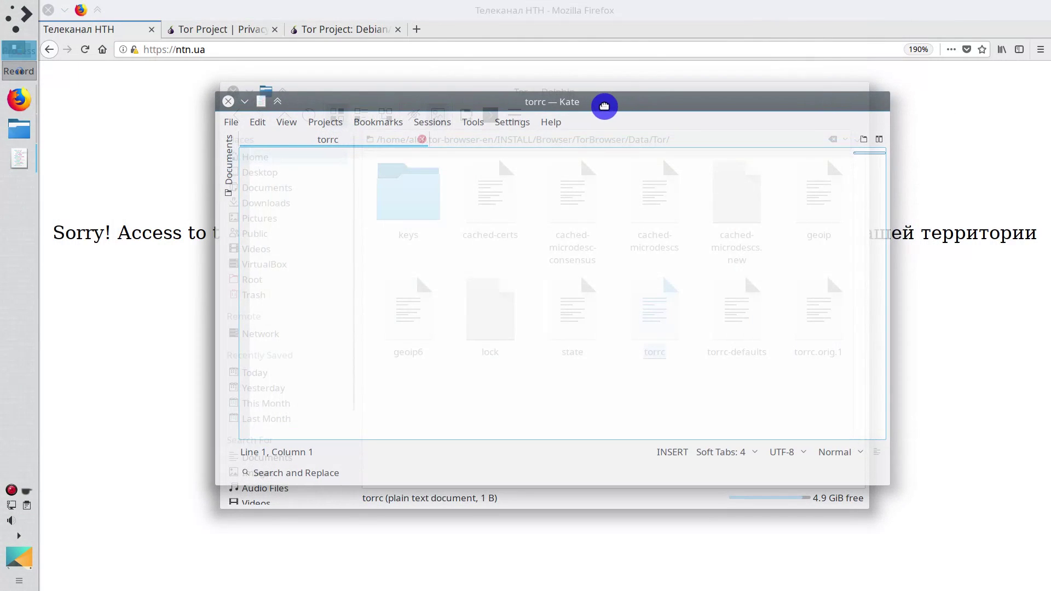
- Add the line ExitNodes {ua} to torrc, save it, and close Kate and Dolphin
{"action": "type", "text": "ExitNodes {ua}"}
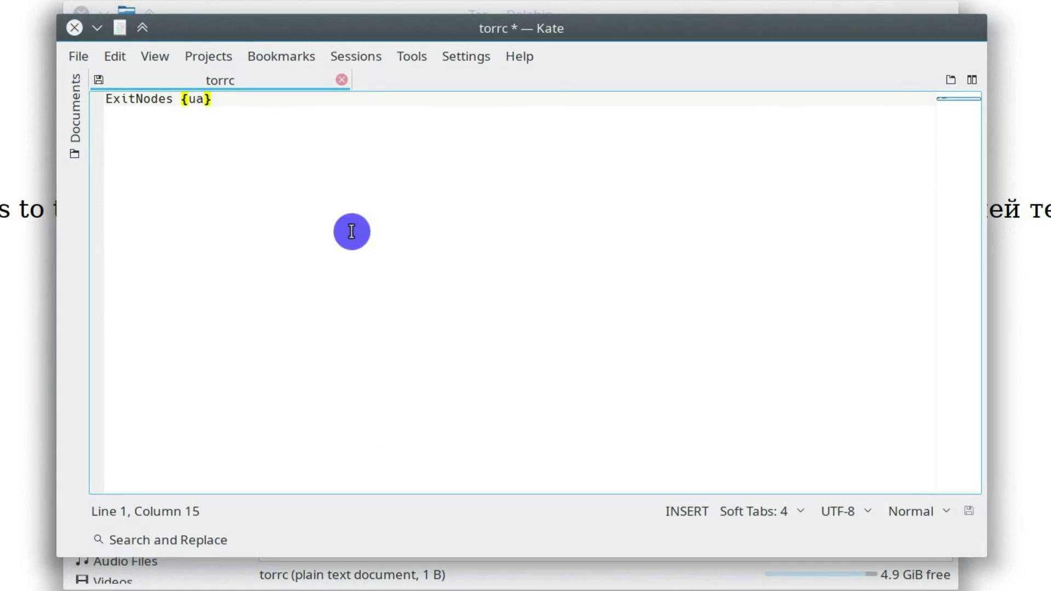
{"action": "double_click", "coordinate": [189, 98]}
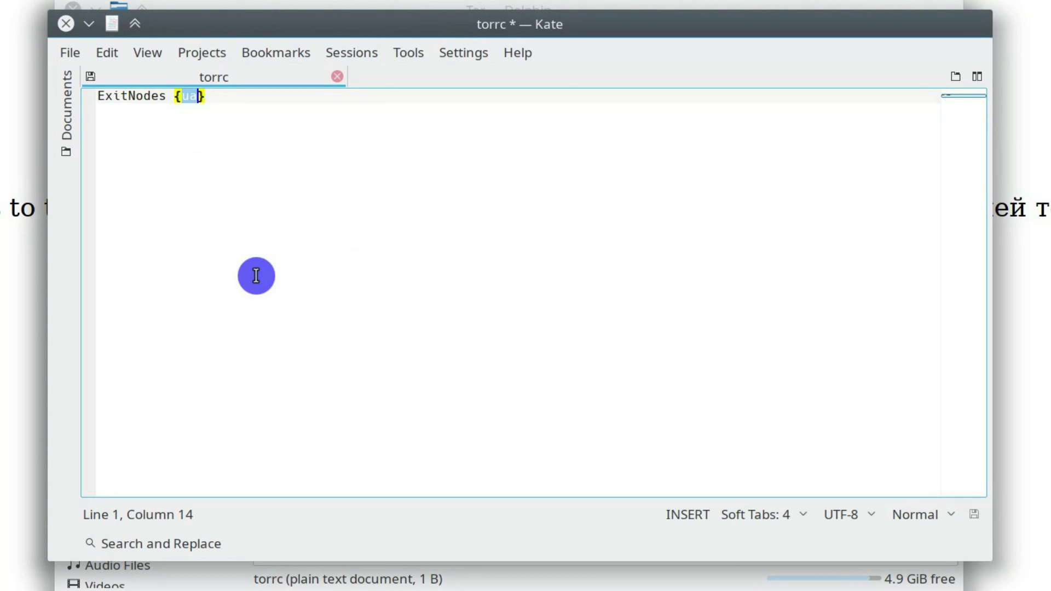
{"action": "type", "text": "us"}
{"action": "key", "text": "ctrl+z"}
{"action": "key", "text": "ctrl+z"}
{"action": "left_click", "coordinate": [258, 267]}
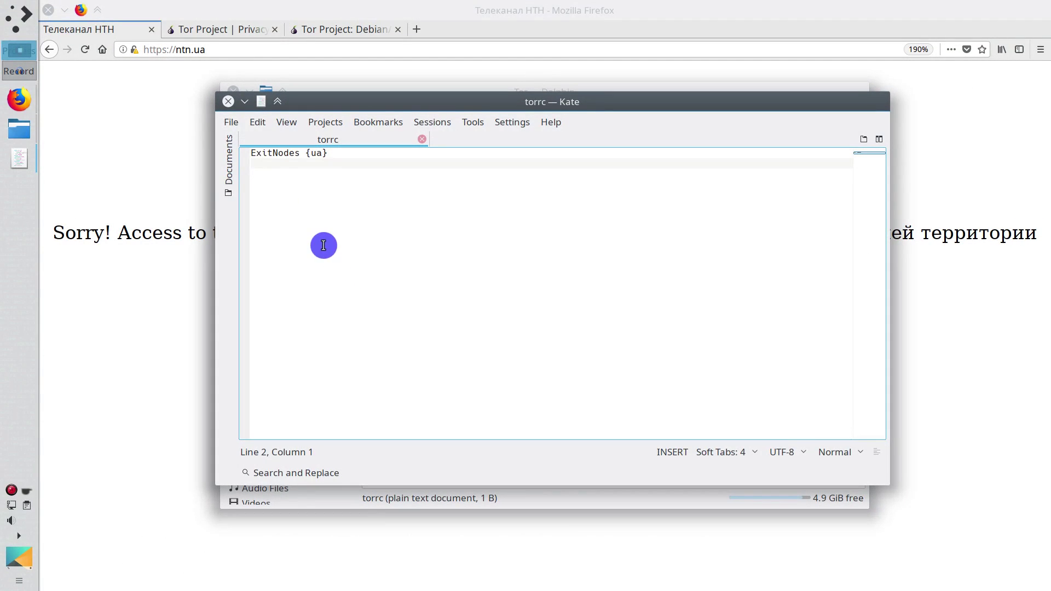
{"action": "key", "text": "ctrl+s"}
{"action": "left_click", "coordinate": [229, 103]}
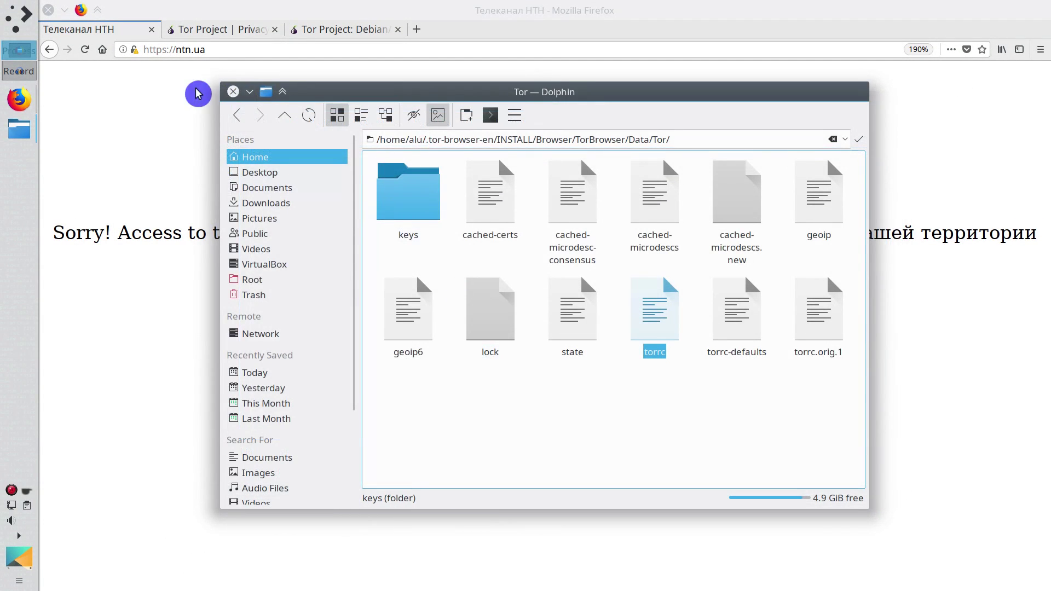
{"action": "left_click", "coordinate": [233, 91]}
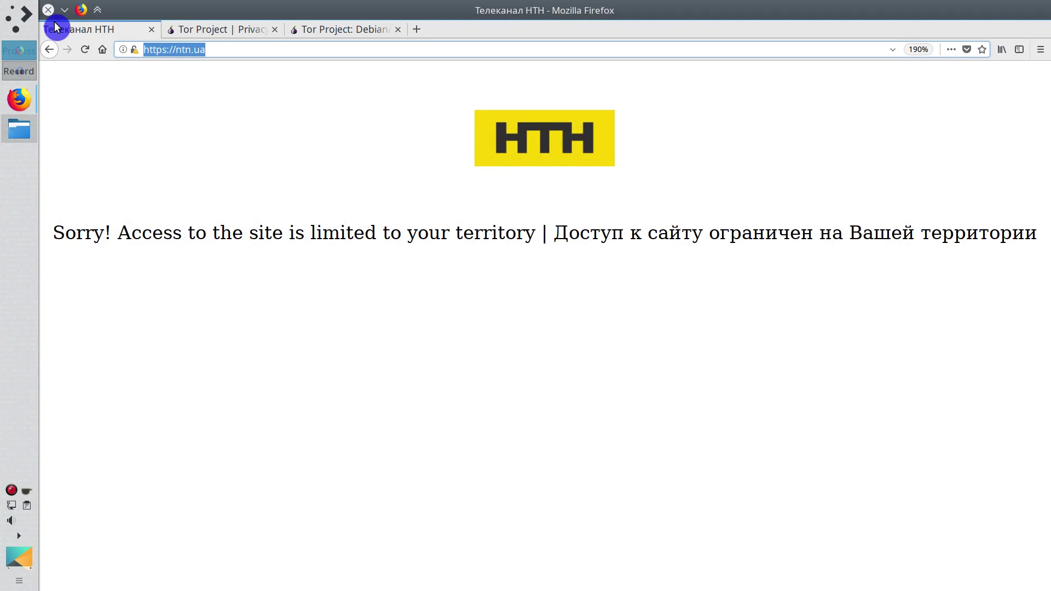
{"action": "left_click", "coordinate": [22, 17]}
- Relaunch Tor Browser, load ntn.ua, and tile Tor Browser right and Firefox left
{"action": "type", "text": "tor-"}
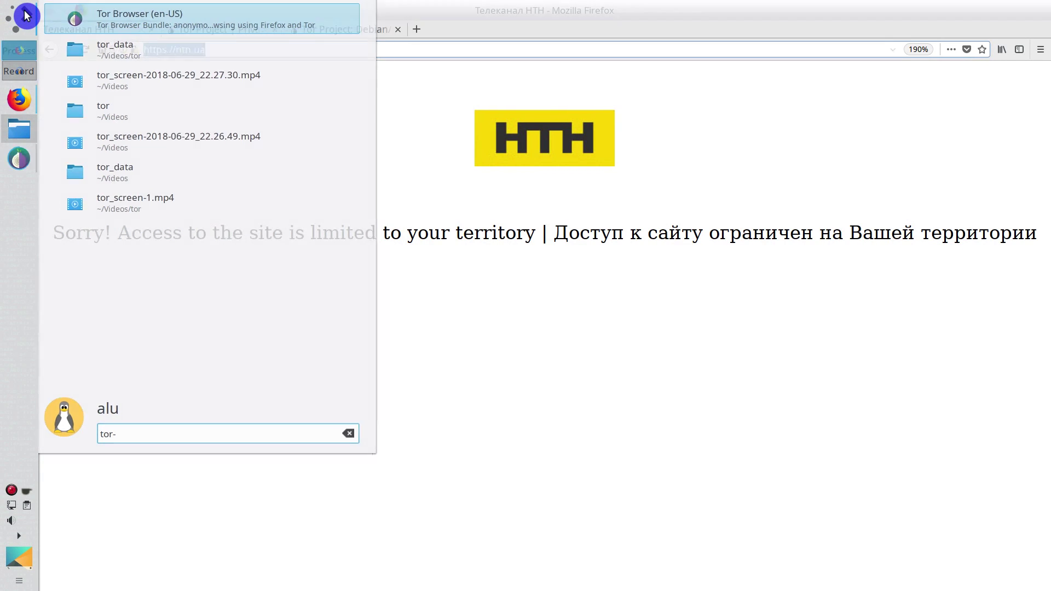
{"action": "key", "text": "Return"}
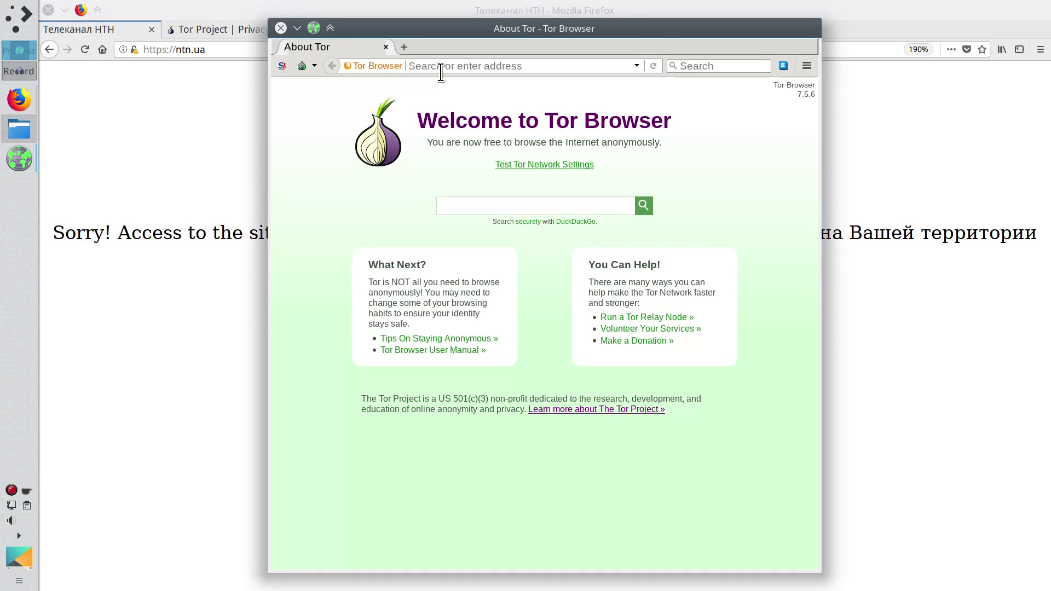
{"action": "middle_click", "coordinate": [441, 68]}
{"action": "key", "text": "Return"}
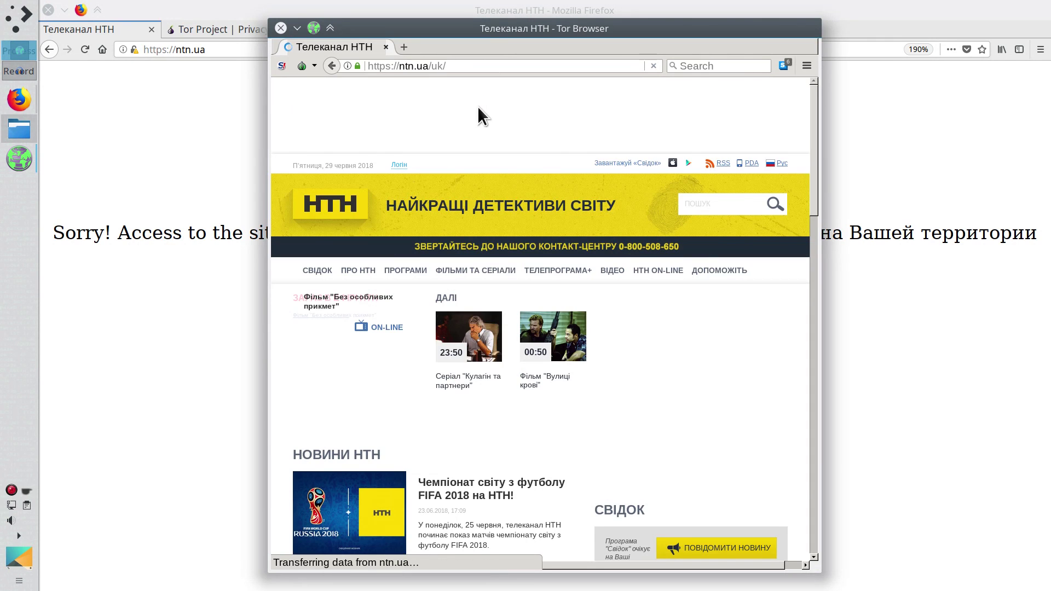
{"action": "left_click_drag", "start_coordinate": [496, 38], "coordinate": [1050, 251]}
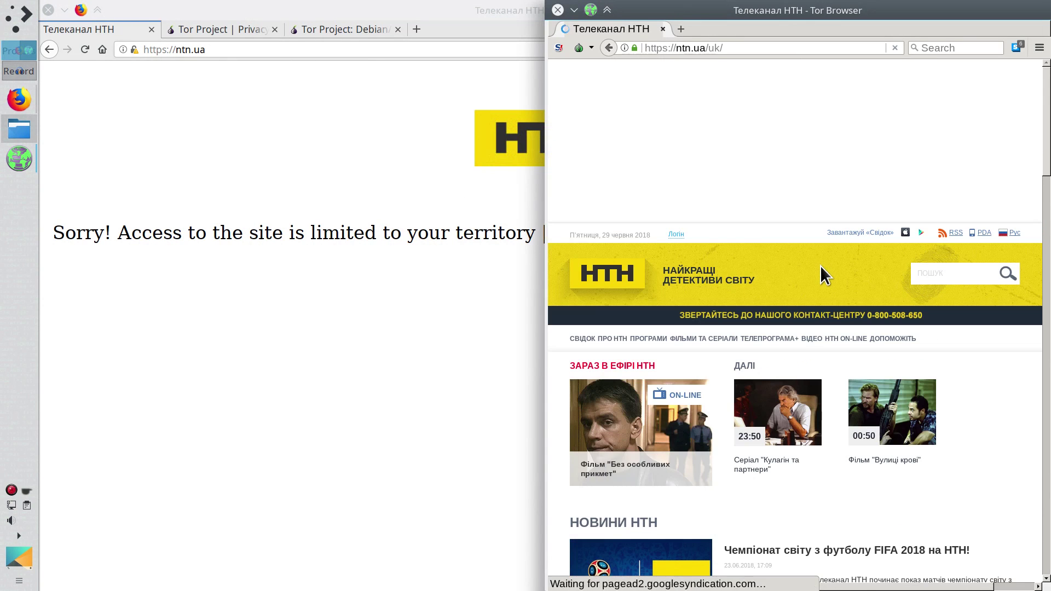
{"action": "left_click_drag", "start_coordinate": [469, 28], "coordinate": [7, 225]}
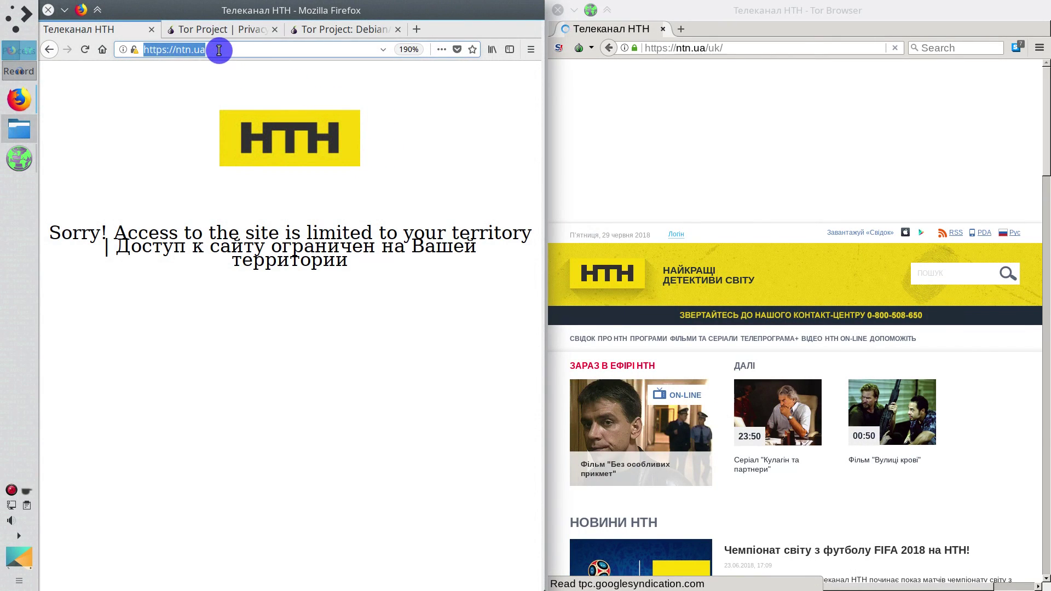
- Reset Firefox zoom to 100%, confirm the ntn.ua circuit exits via Ukraine, then close Tor Browser
{"action": "left_click", "coordinate": [219, 50]}
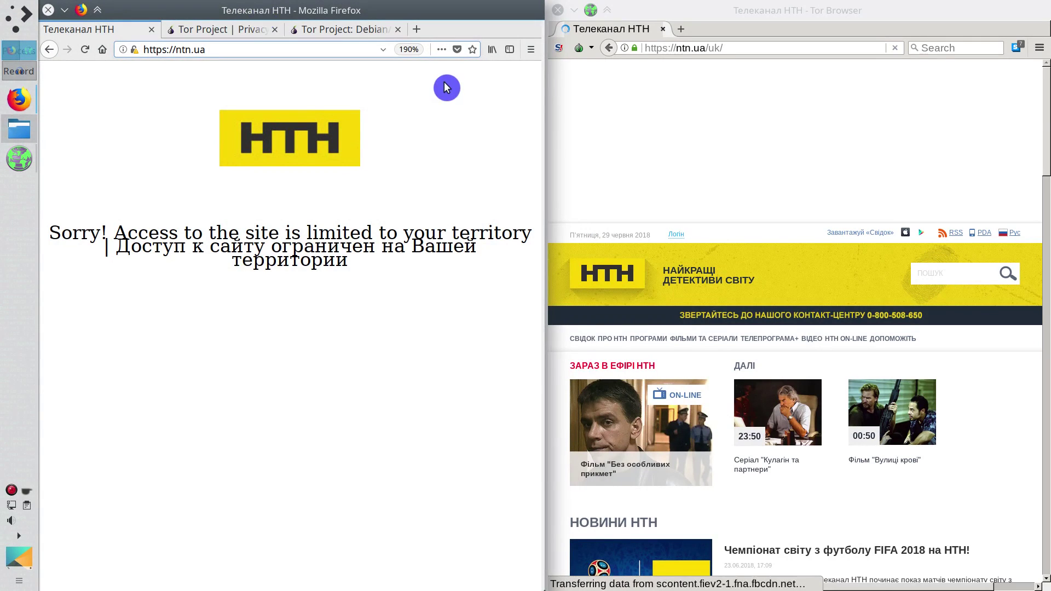
{"action": "left_click", "coordinate": [406, 50]}
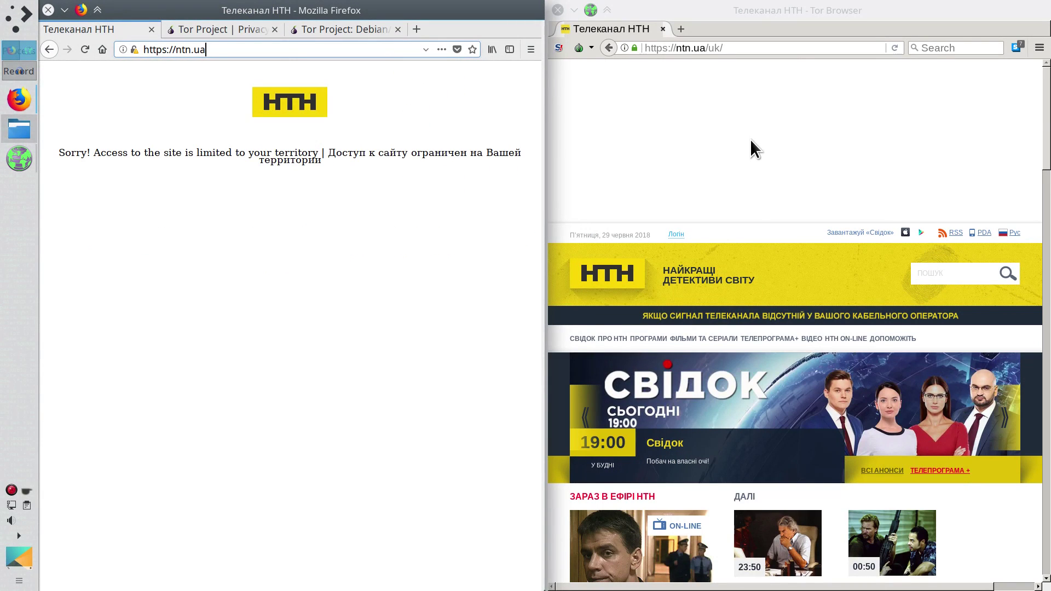
{"action": "left_click", "coordinate": [592, 49]}
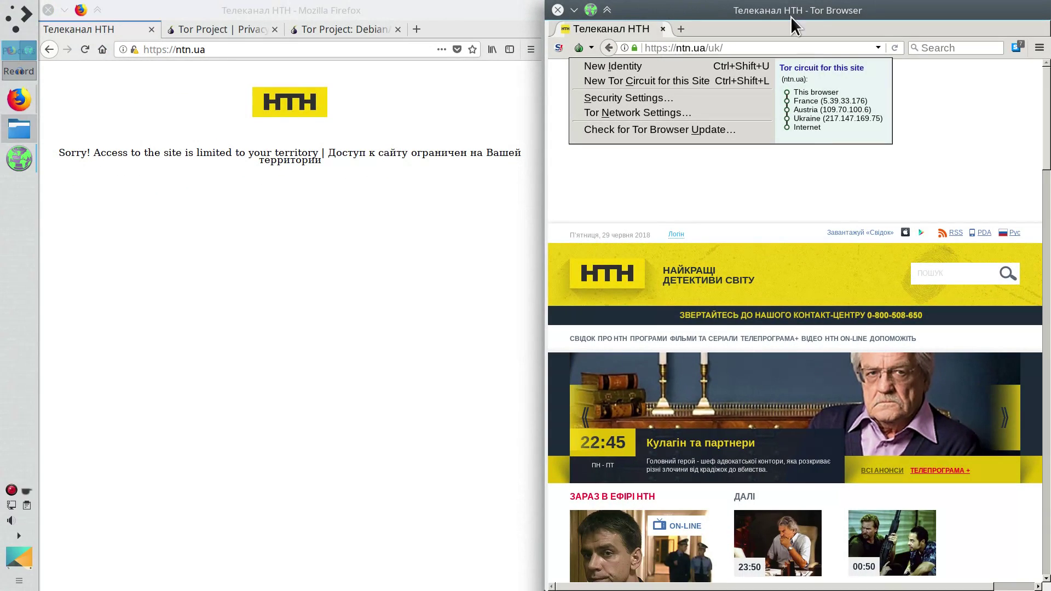
{"action": "left_click", "coordinate": [793, 24]}
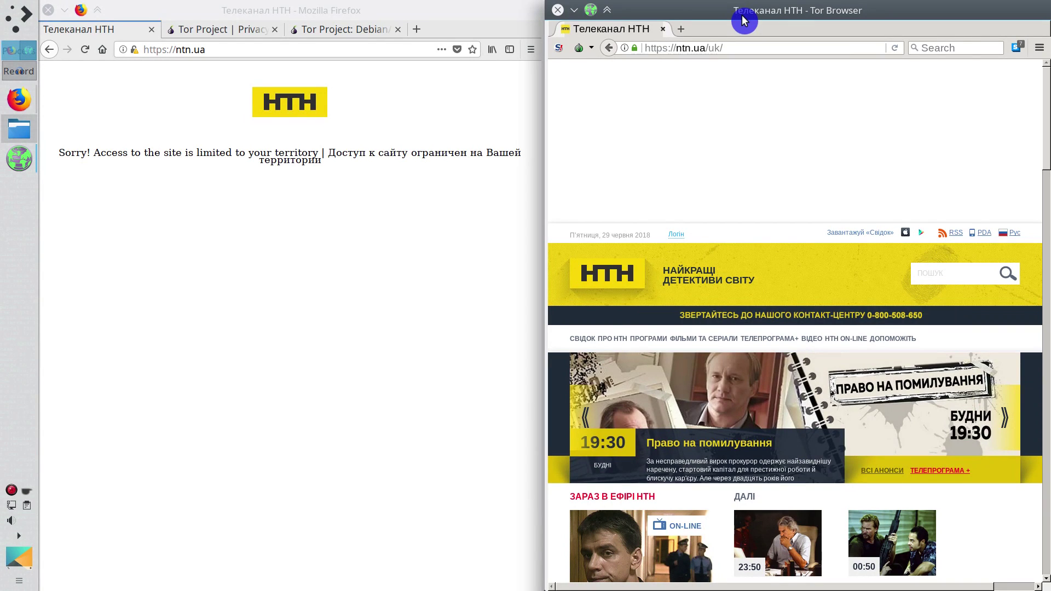
{"action": "left_click", "coordinate": [585, 47]}
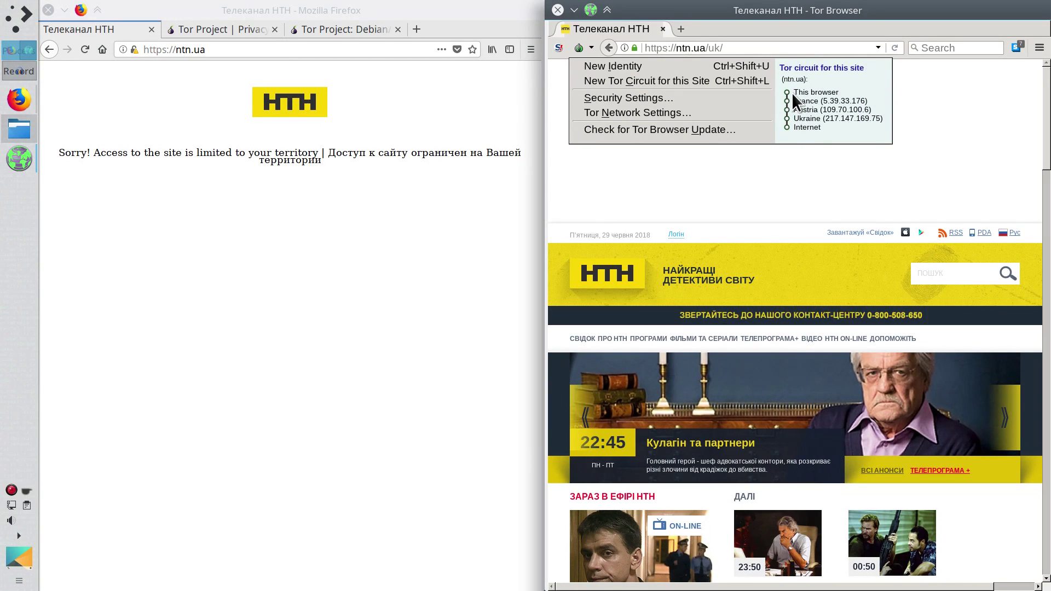
{"action": "left_click", "coordinate": [773, 18]}
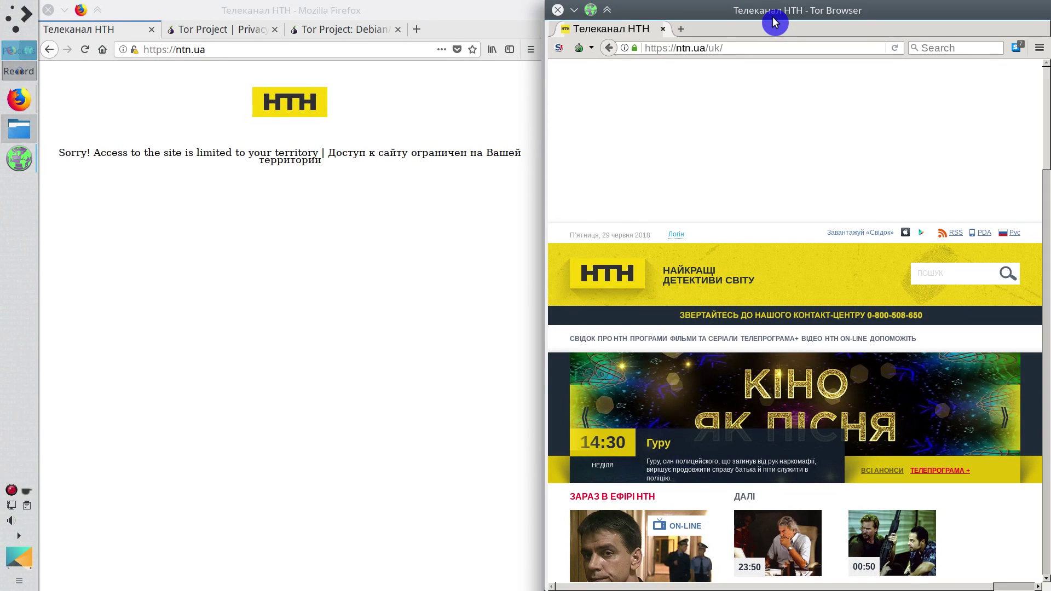
{"action": "left_click", "coordinate": [561, 12]}
- Maximize Firefox and open hola.org from the Top Sites tile in a new tab
{"action": "double_click", "coordinate": [522, 16]}
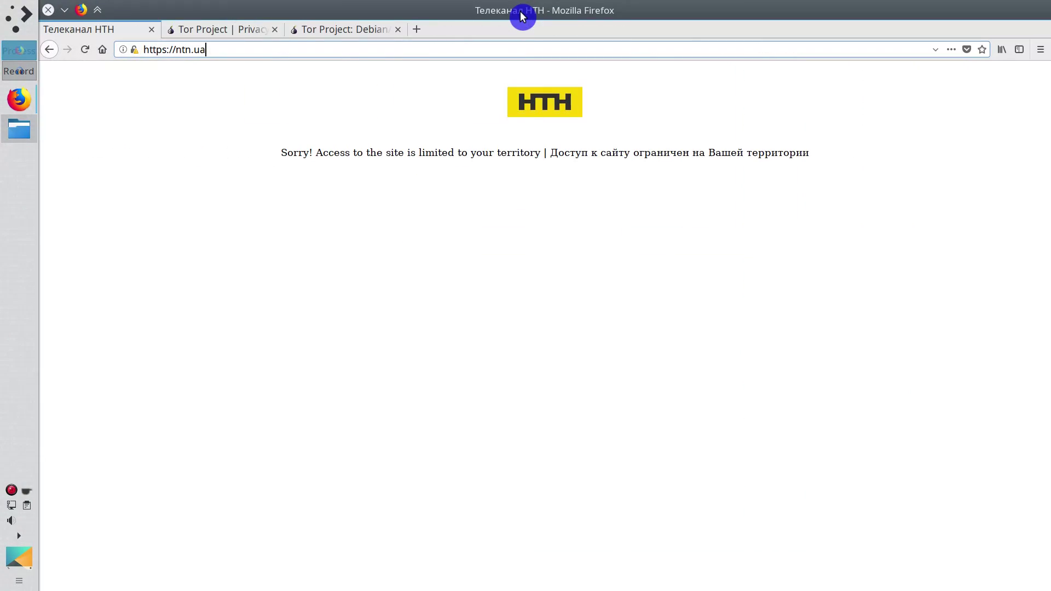
{"action": "left_click", "coordinate": [417, 30]}
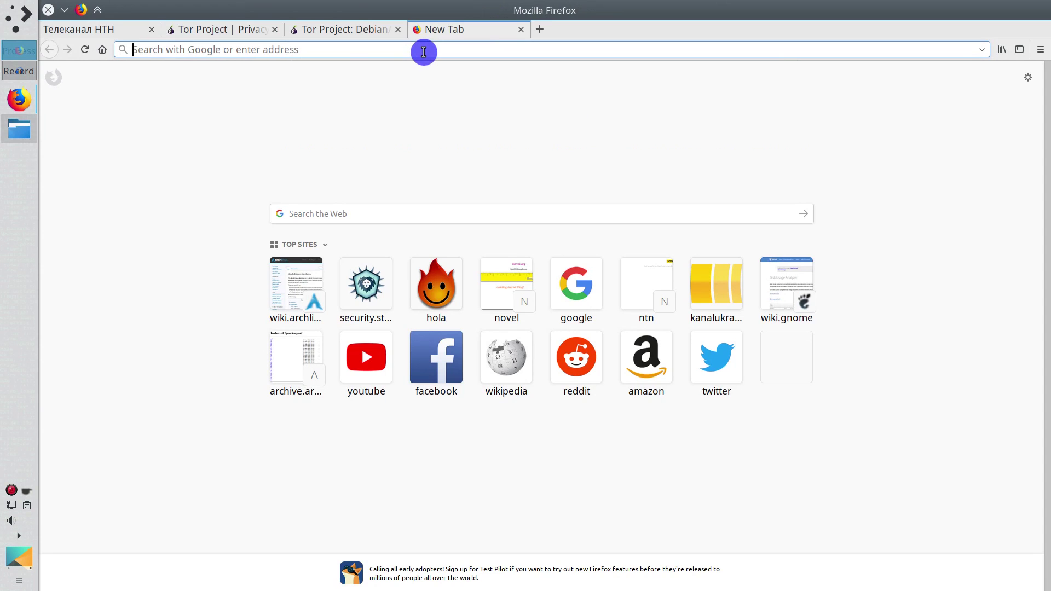
{"action": "left_click", "coordinate": [436, 295]}
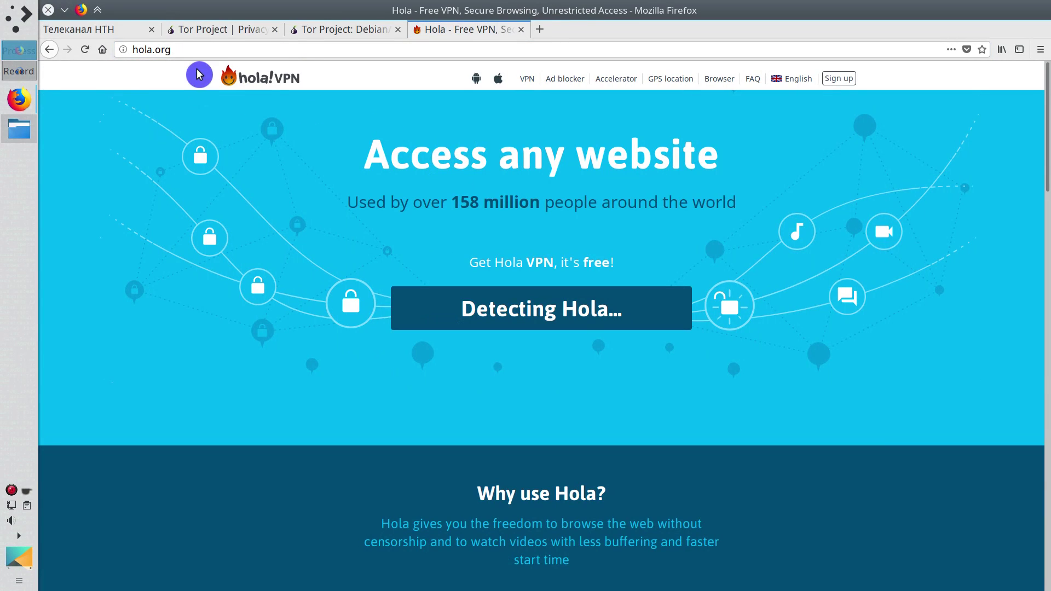
{"action": "left_click", "coordinate": [194, 49]}
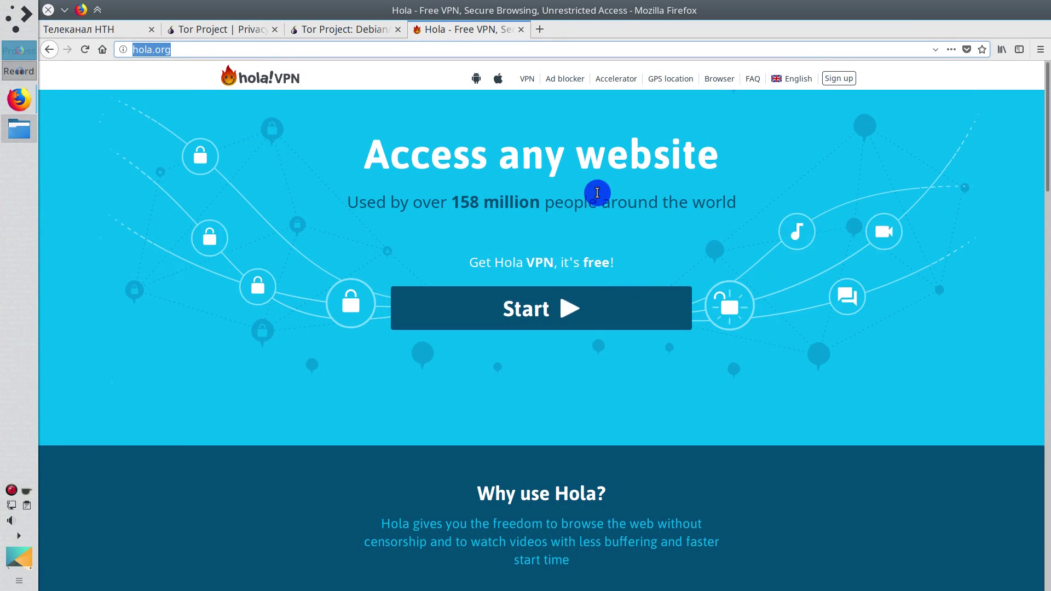
- Install the Unlimited Free VPN - Hola add-on, approving the site and extension prompts
{"action": "left_click", "coordinate": [564, 307]}
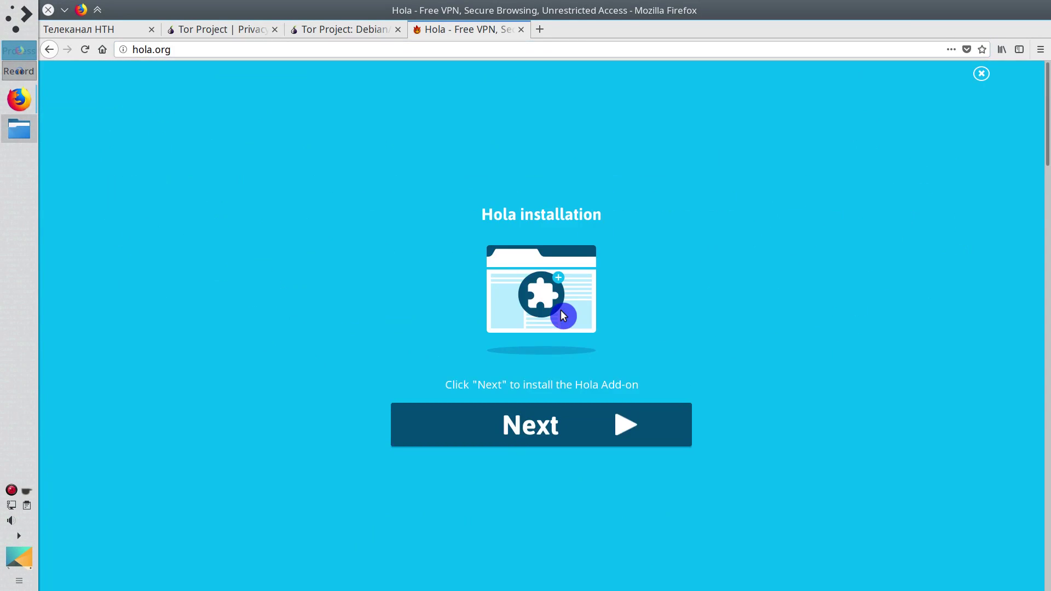
{"action": "left_click", "coordinate": [563, 436]}
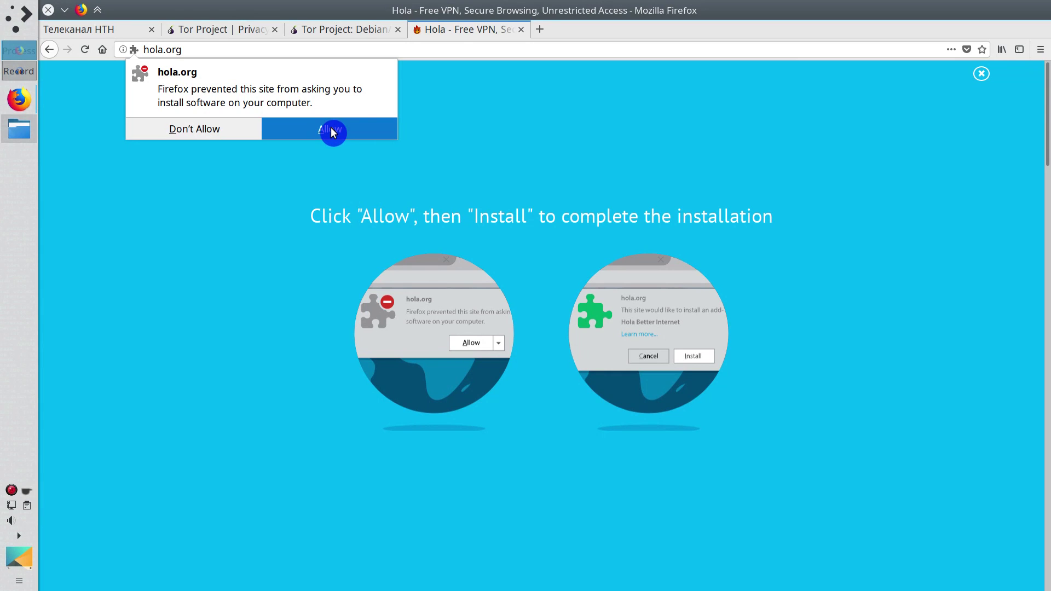
{"action": "left_click", "coordinate": [331, 130]}
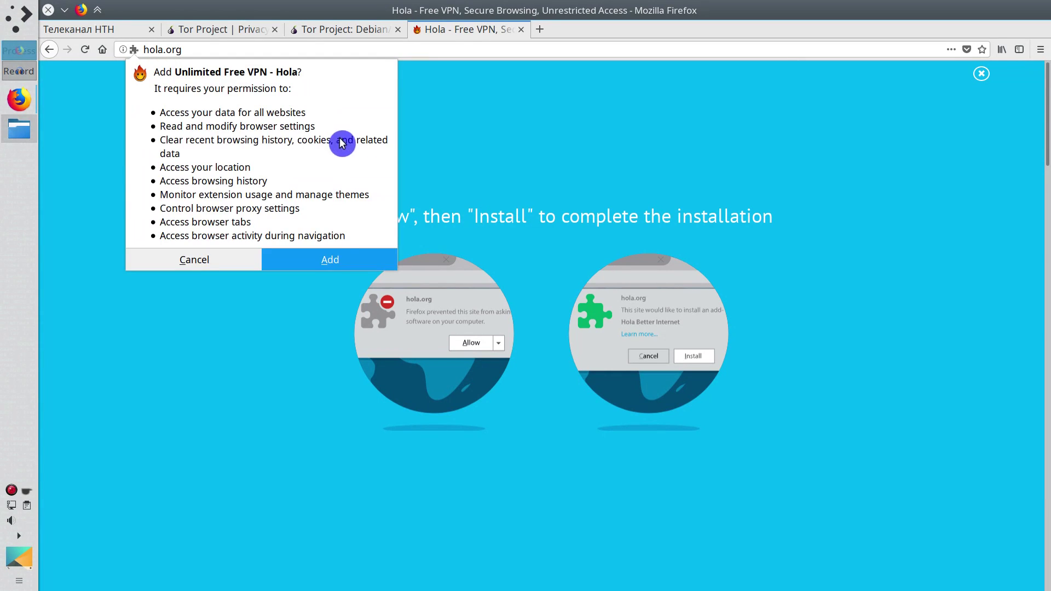
{"action": "left_click", "coordinate": [336, 254]}
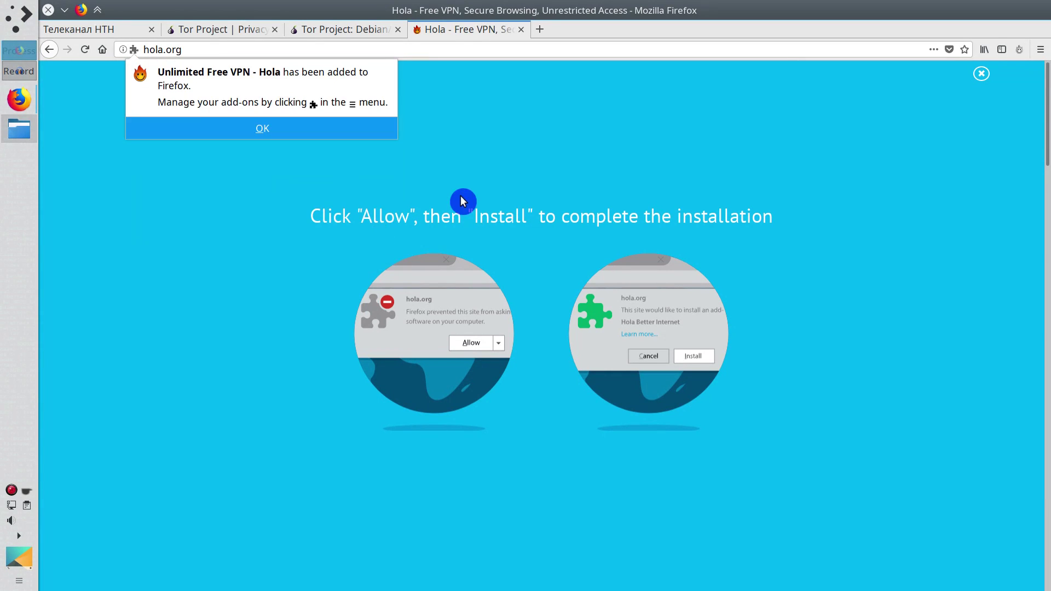
{"action": "left_click", "coordinate": [345, 130]}
- On the Телеканал НТН tab, set Hola to browse ntn.ua from Ukraine and reload
{"action": "left_click", "coordinate": [101, 31]}
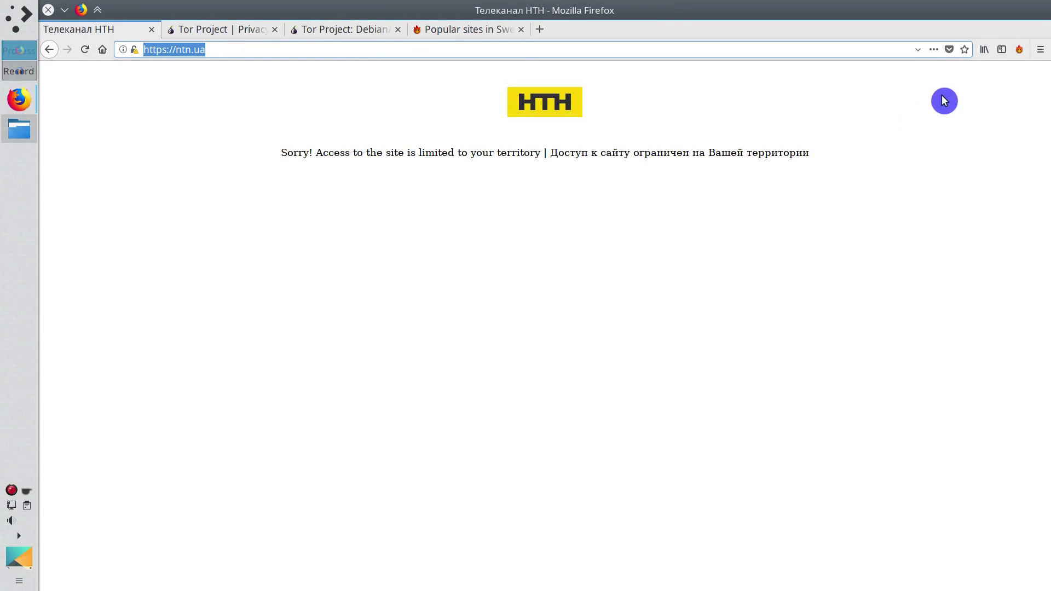
{"action": "left_click", "coordinate": [1018, 51]}
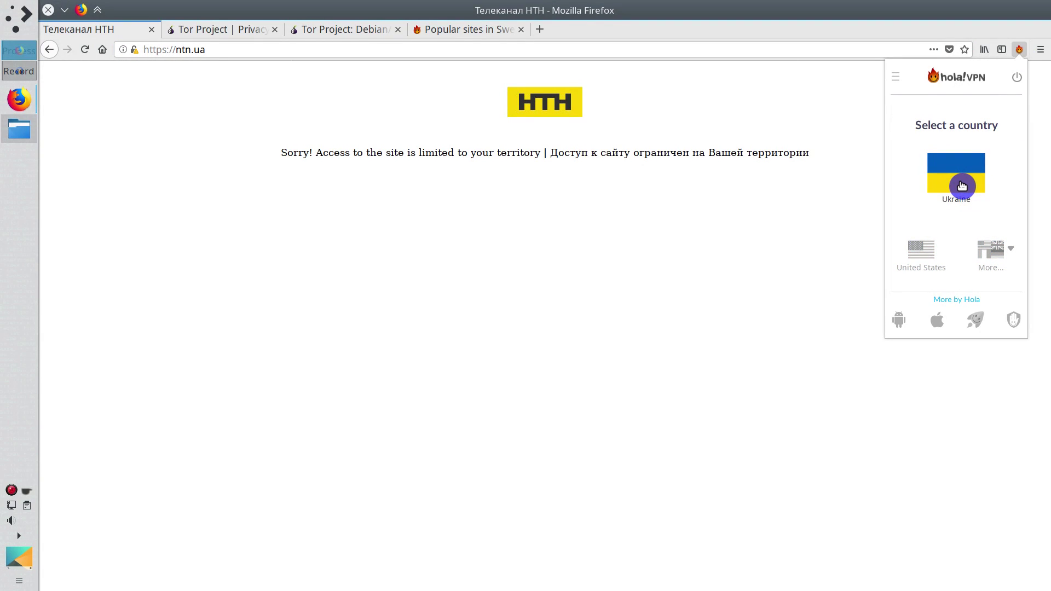
{"action": "left_click", "coordinate": [961, 185]}
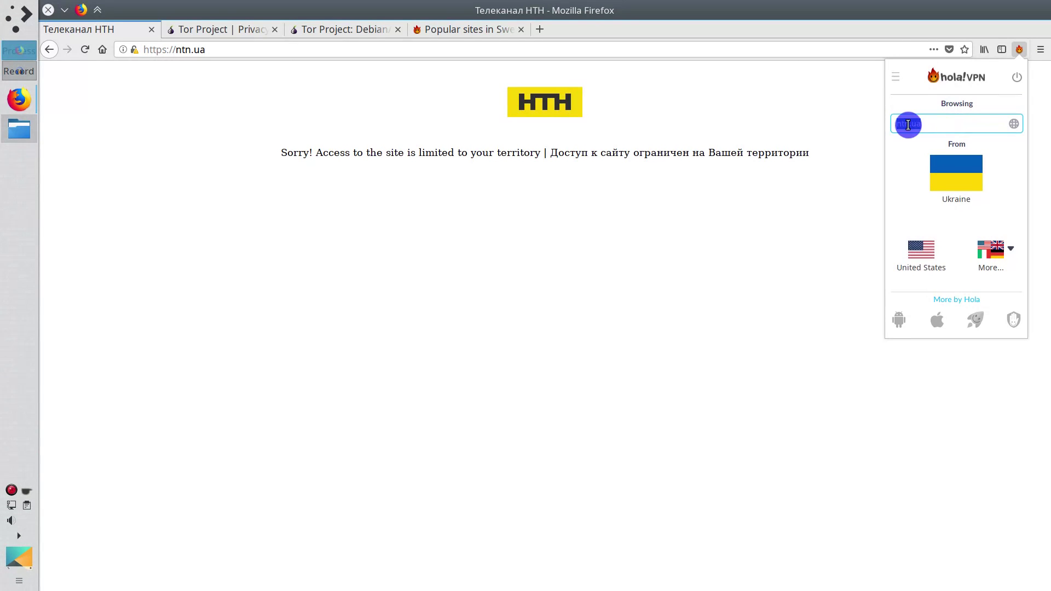
{"action": "left_click_drag", "start_coordinate": [897, 123], "coordinate": [949, 123]}
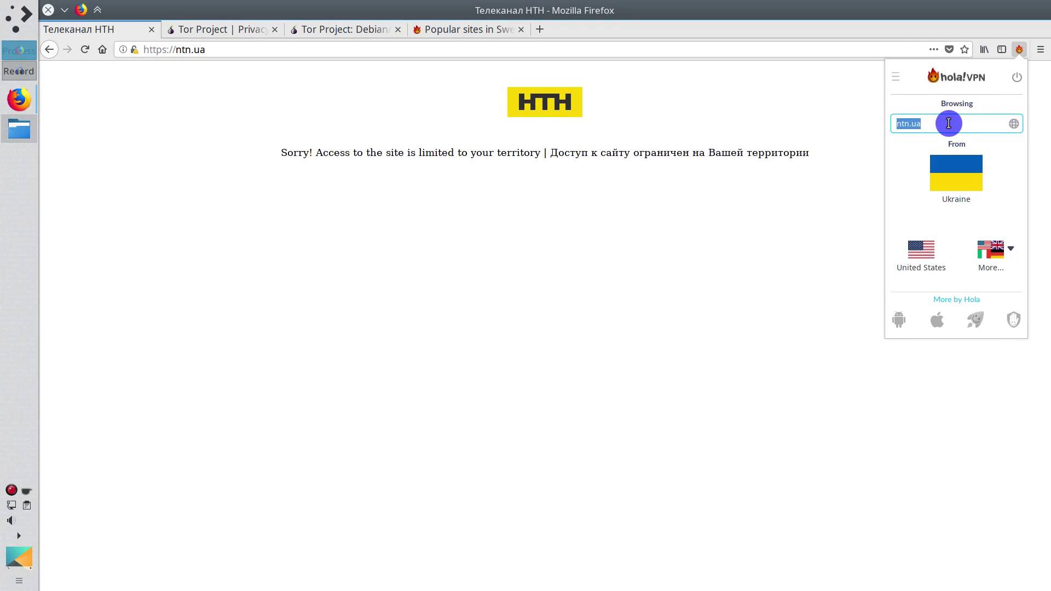
{"action": "left_click", "coordinate": [960, 183]}
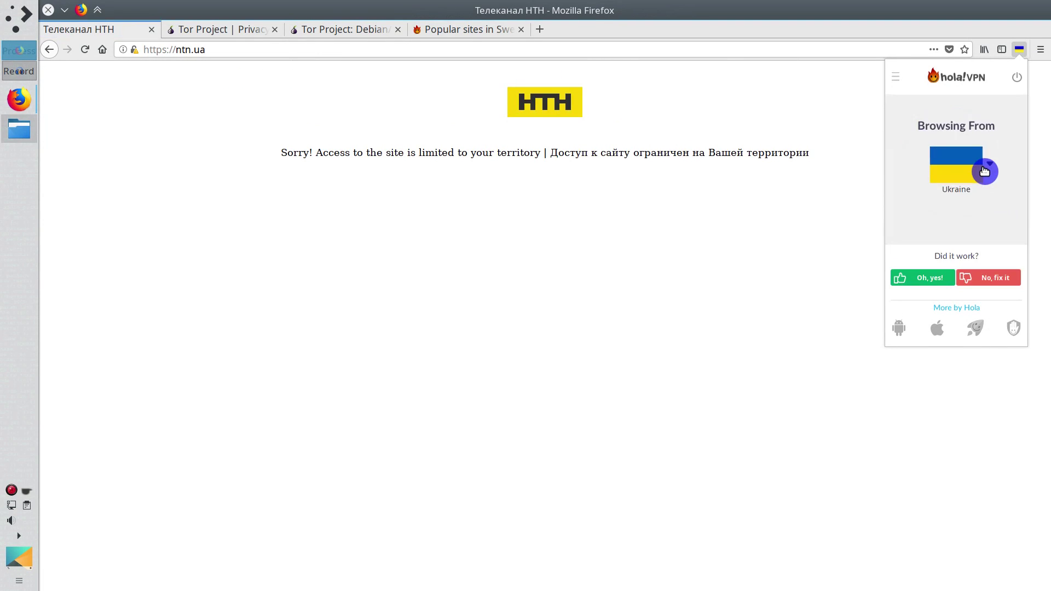
{"action": "left_click", "coordinate": [85, 50]}
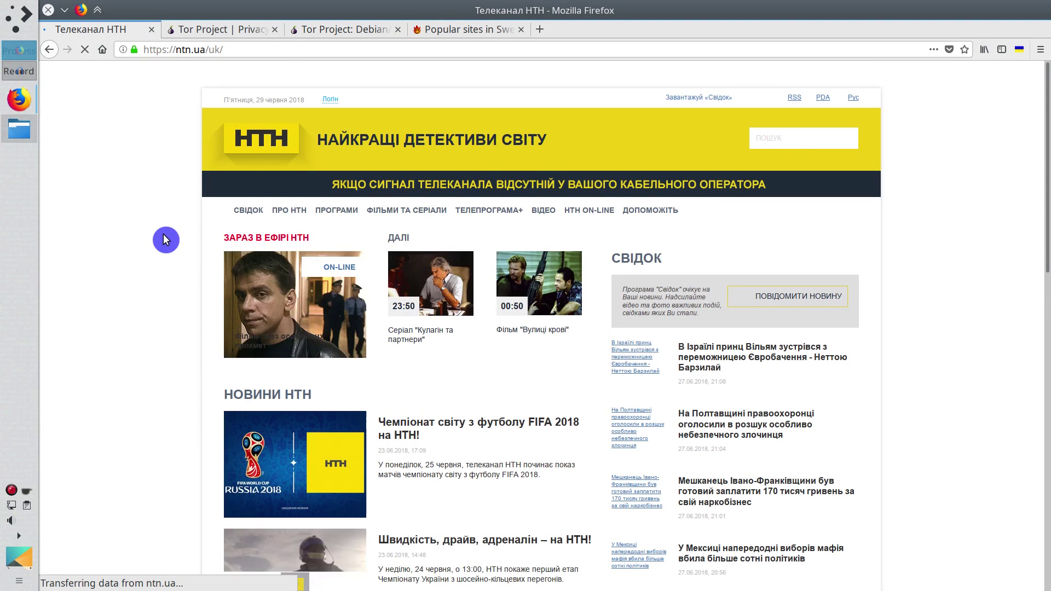
- Check Hola's 'Browsing from Ukraine' status and scroll hola.org down to the 'Hola is free!' section
{"action": "left_click", "coordinate": [1019, 50]}
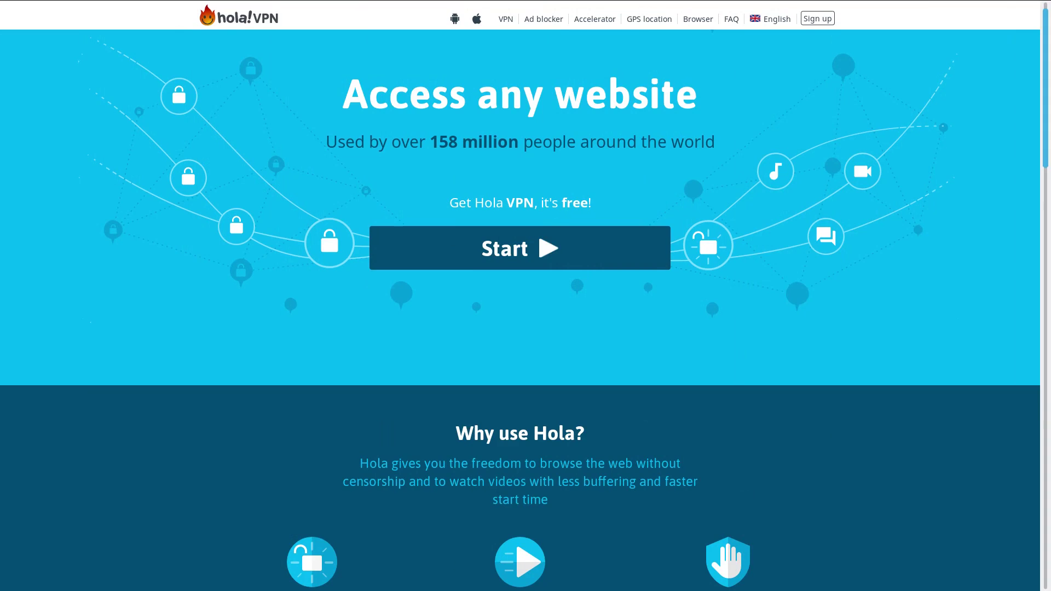
{"action": "scroll", "coordinate": [519, 295], "scroll_direction": "down", "scroll_amount": 4}
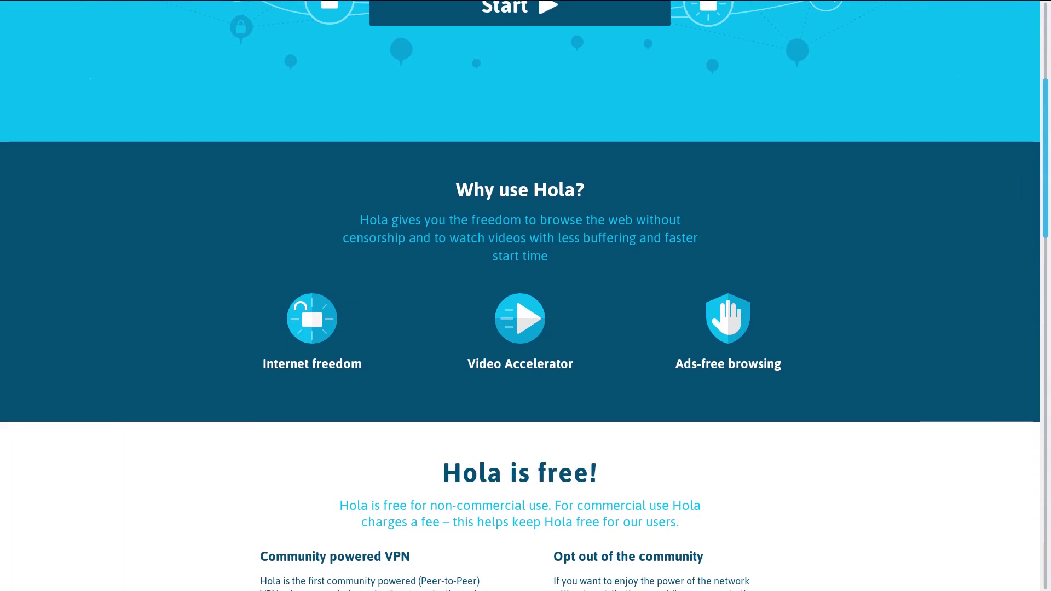
{"action": "scroll", "coordinate": [520, 295], "scroll_direction": "down", "scroll_amount": 6}
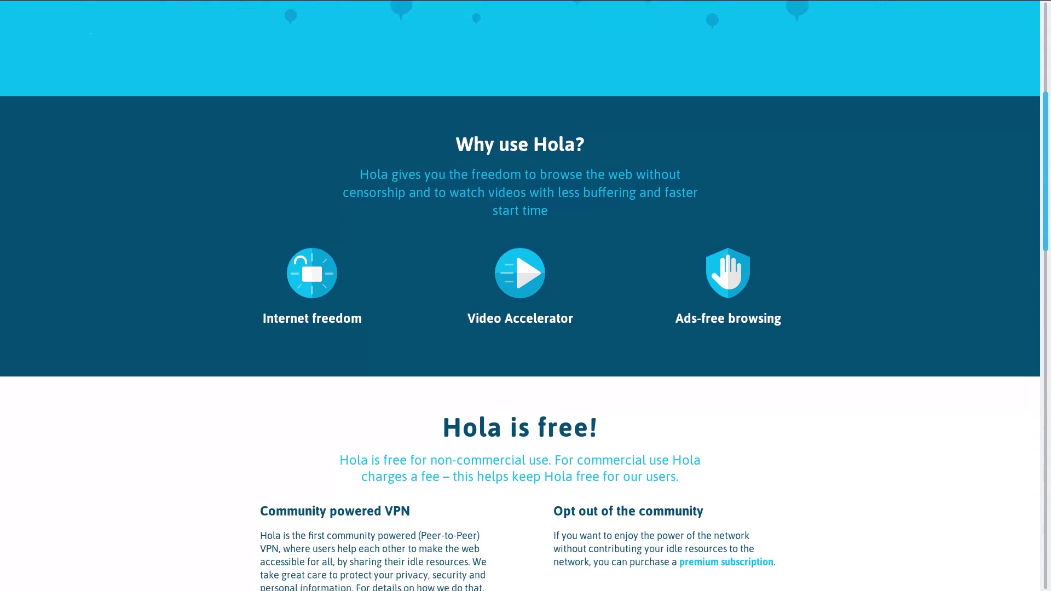